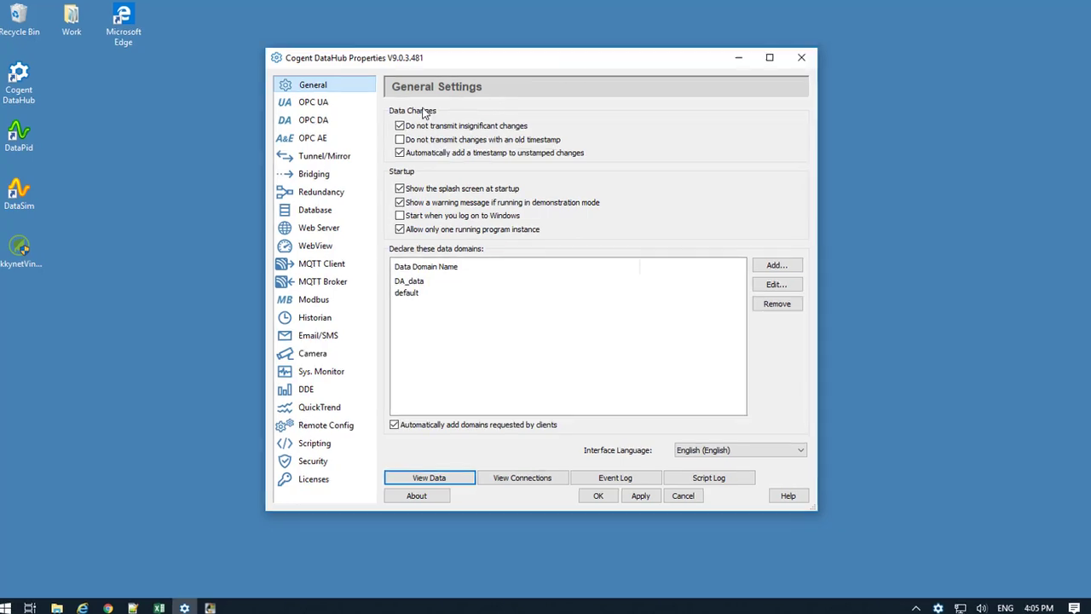
# Show DataHub's Tunnel/Mirror settings with the running demo.skkynet.com DataPid connection.
pyautogui.click(356, 121)
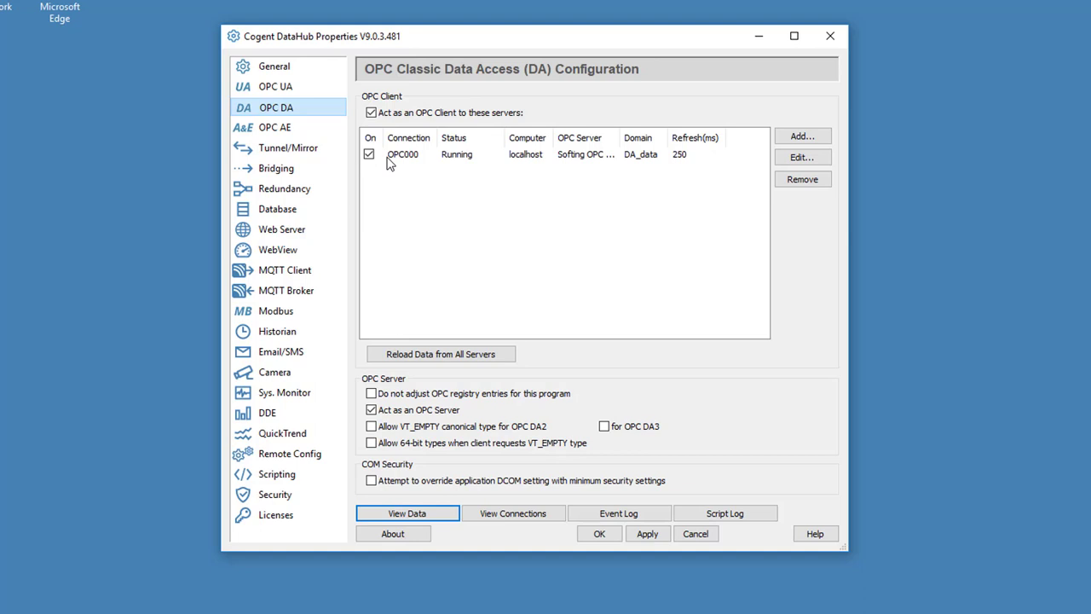
pyautogui.click(298, 150)
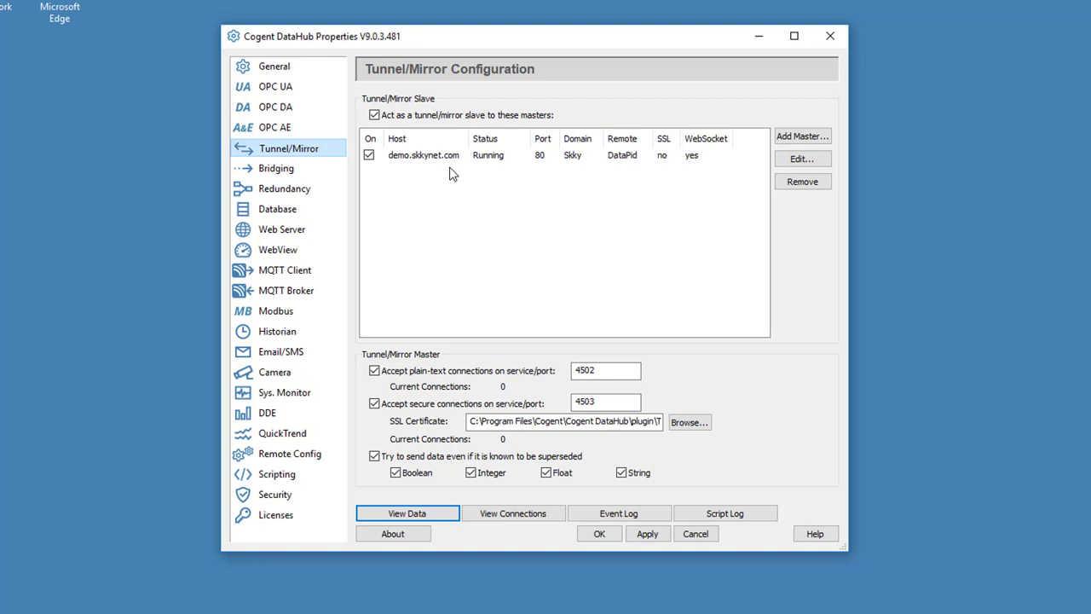
# In the Data Browser, list DA_data increment points and show live Skky PID1 Mv, Pv, Sp values.
pyautogui.click(425, 515)
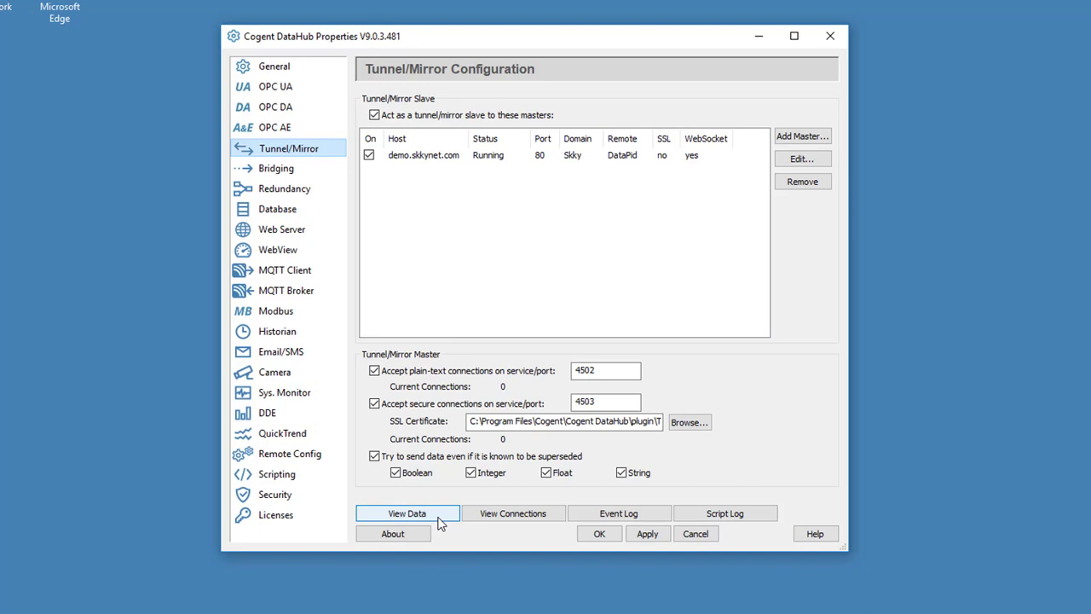
pyautogui.click(255, 196)
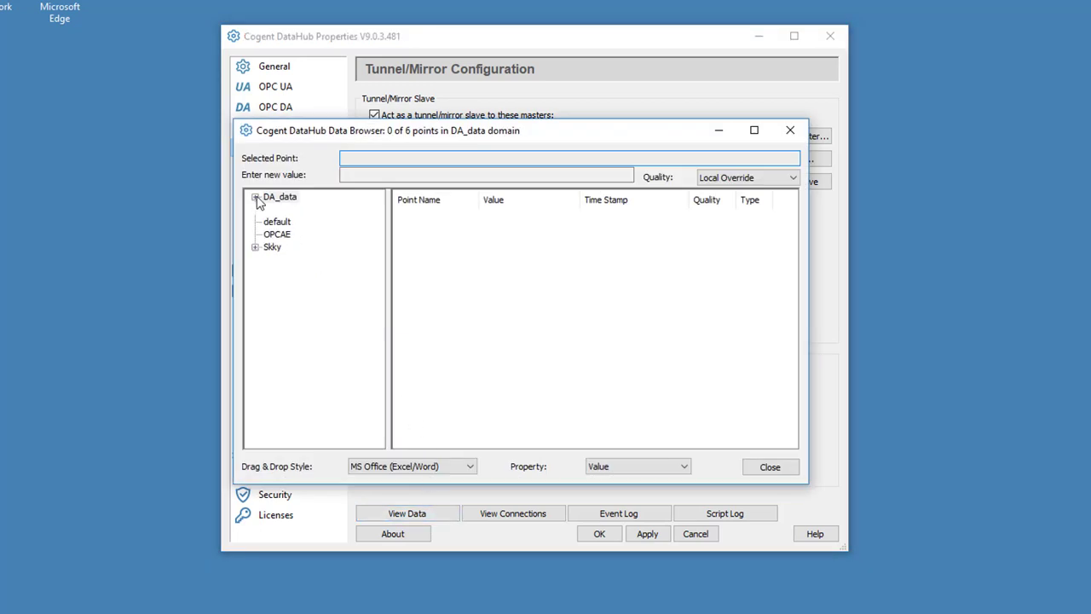
pyautogui.click(298, 211)
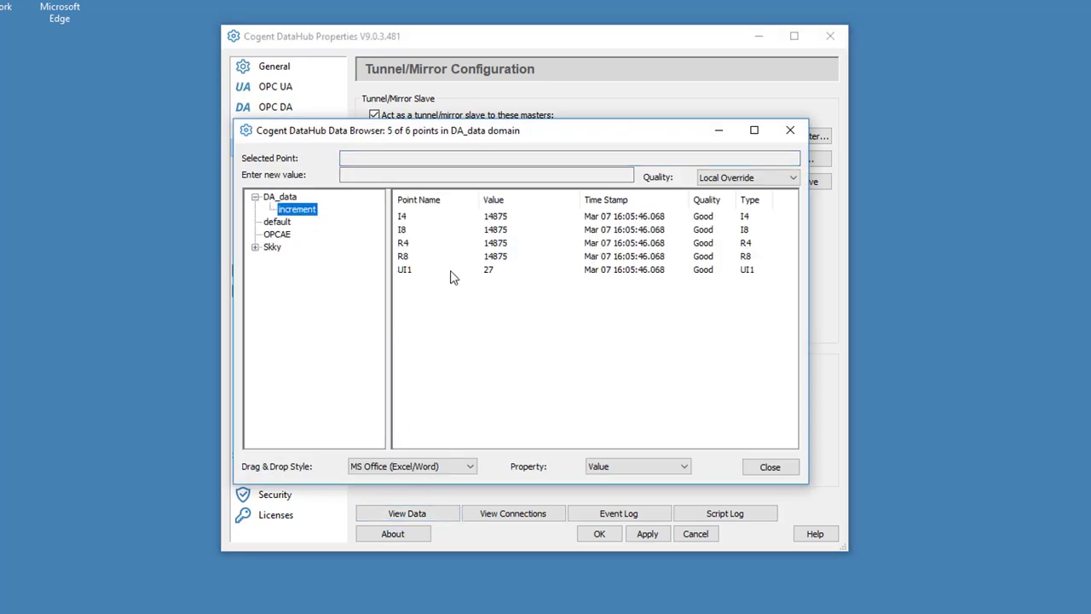
pyautogui.click(255, 248)
pyautogui.doubleClick(283, 259)
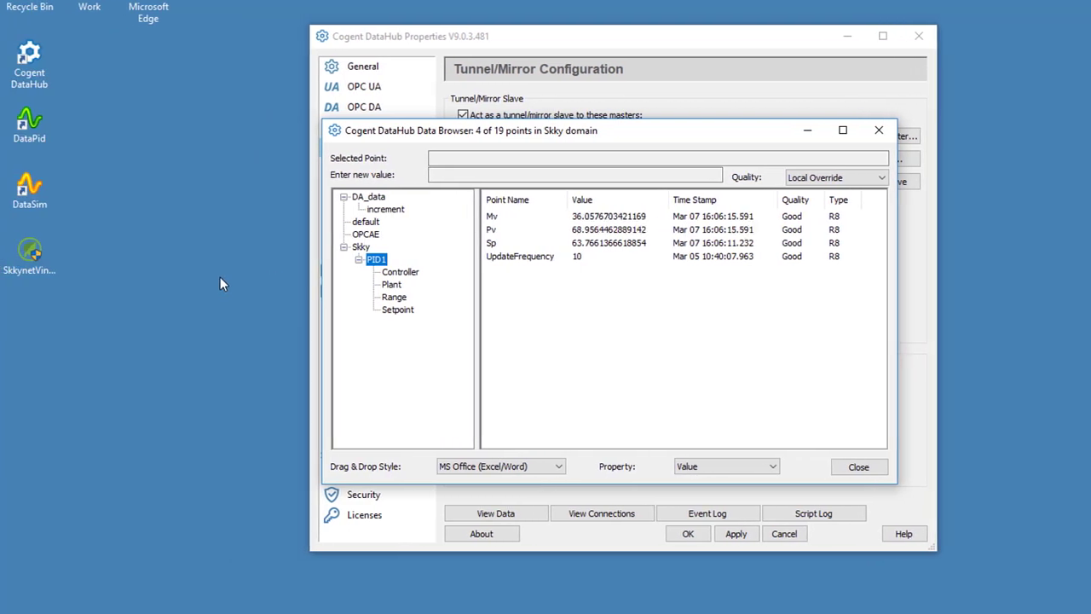
# Run the Skkynet Vine Add-in installer, approving UAC and the license, through to Finish.
pyautogui.click(220, 278)
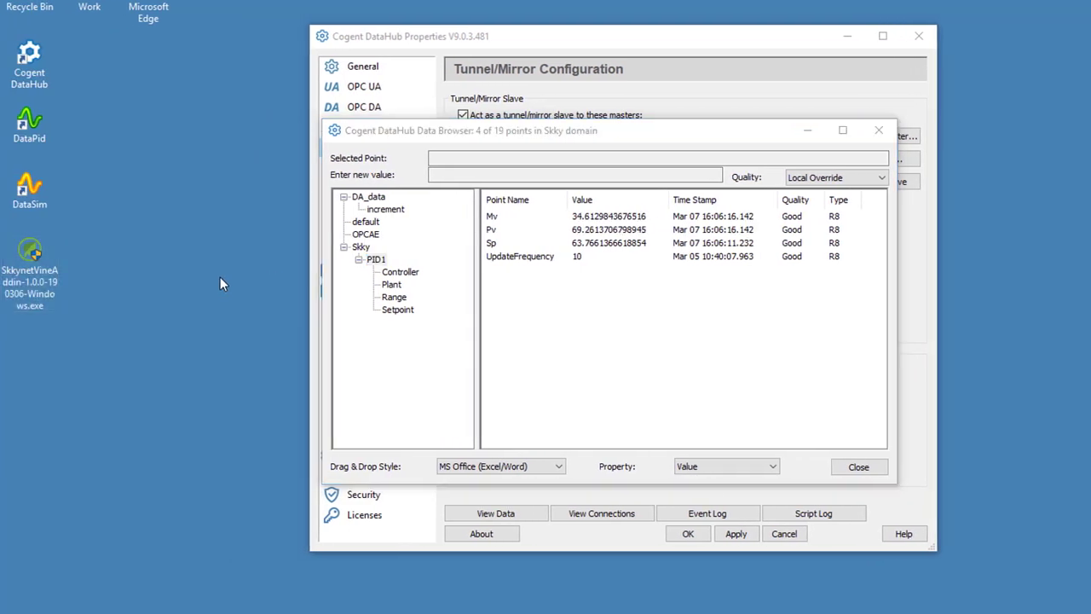
pyautogui.click(35, 271)
pyautogui.doubleClick(34, 271)
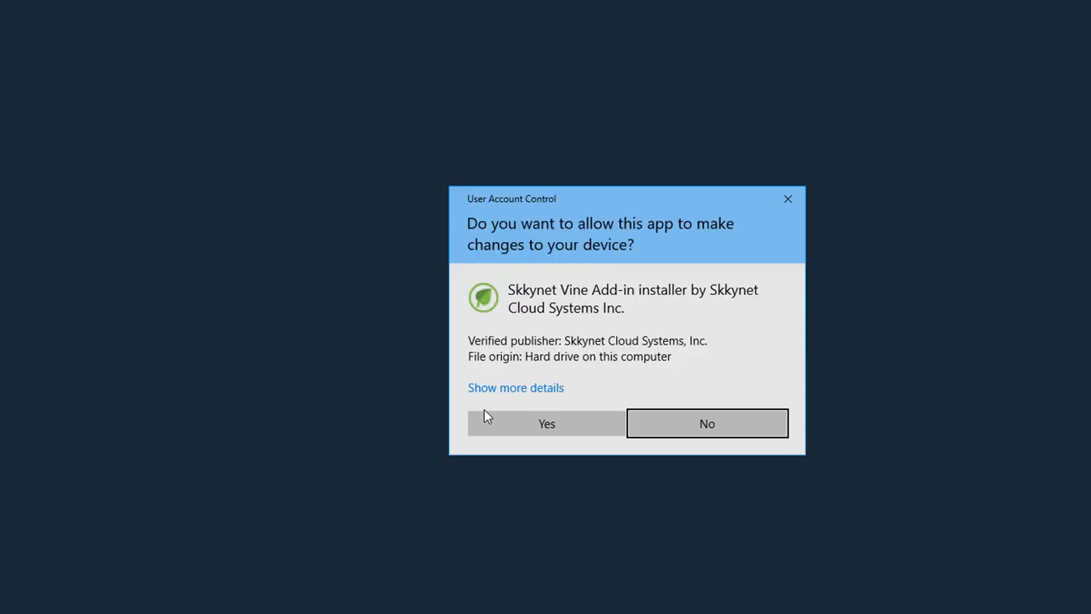
pyautogui.click(564, 418)
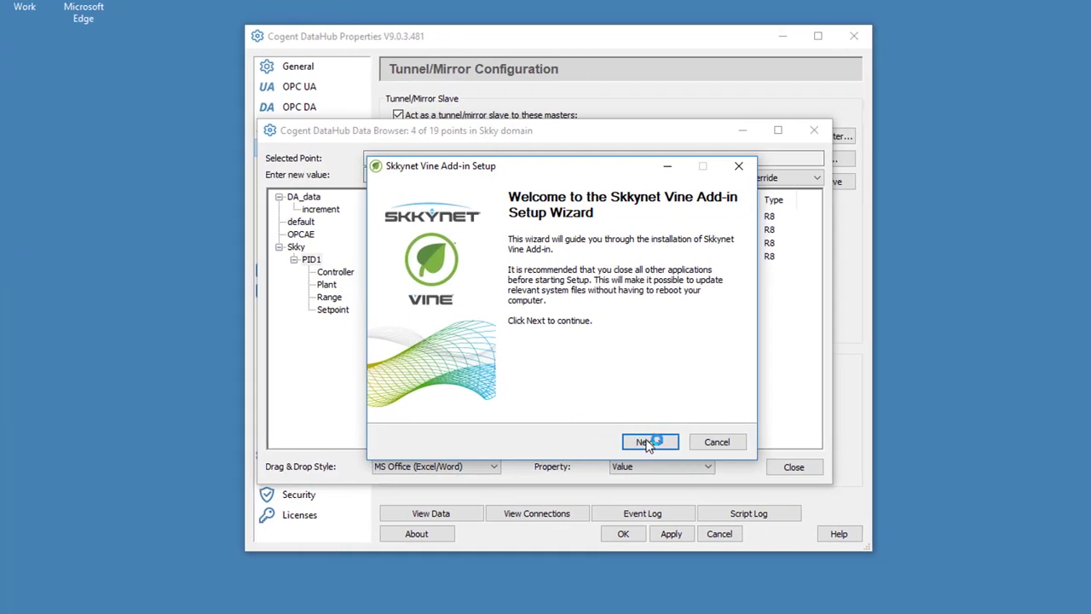
pyautogui.click(647, 441)
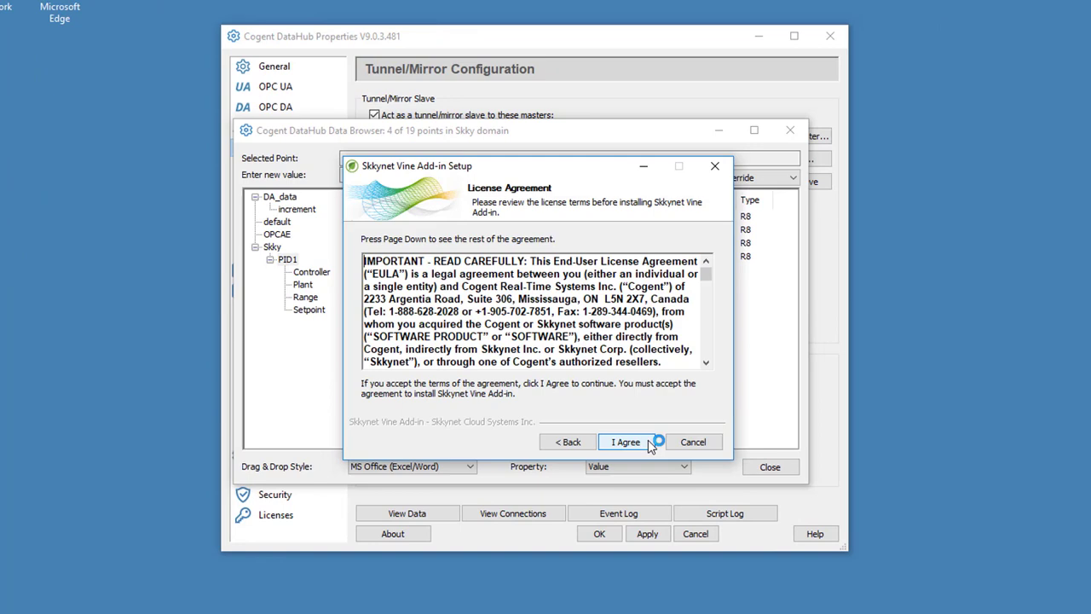
pyautogui.click(650, 443)
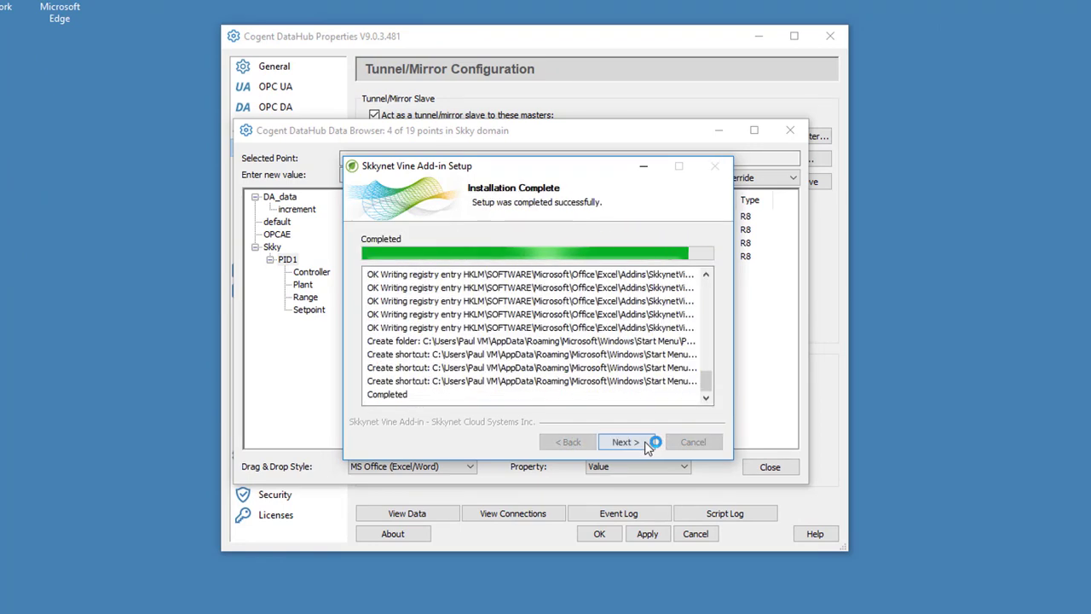
pyautogui.click(625, 441)
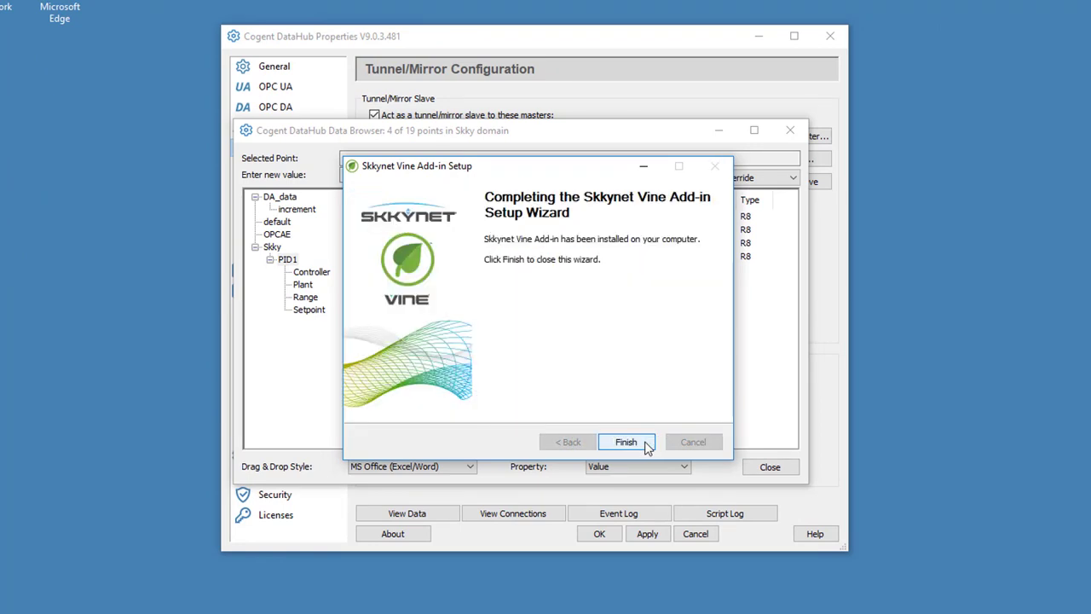
pyautogui.click(627, 442)
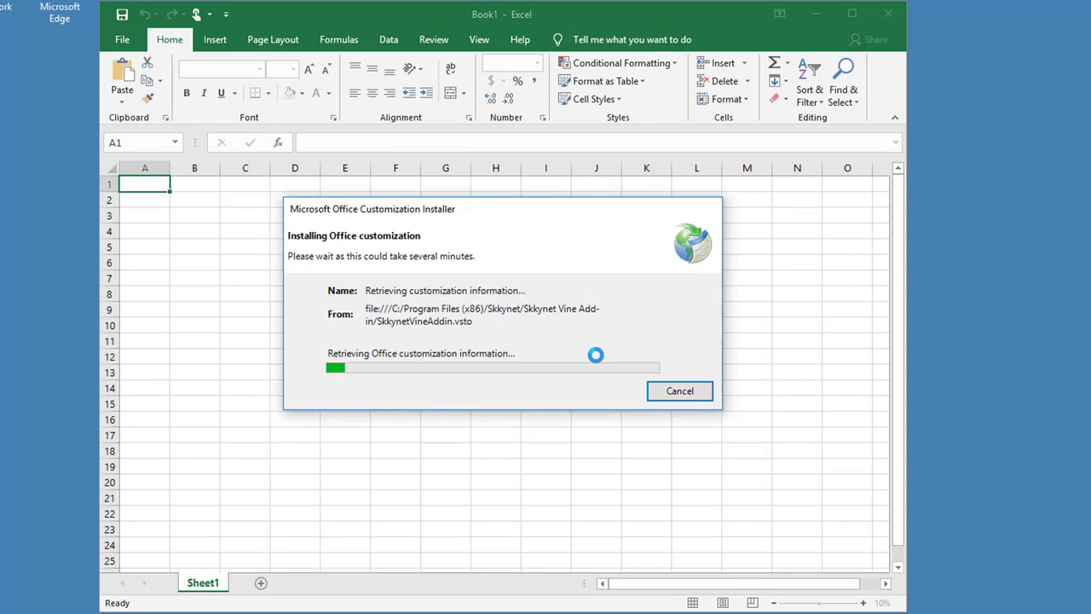
# Approve the Vine Office customization and open the Configure Skkynet Vine pane.
pyautogui.click(607, 407)
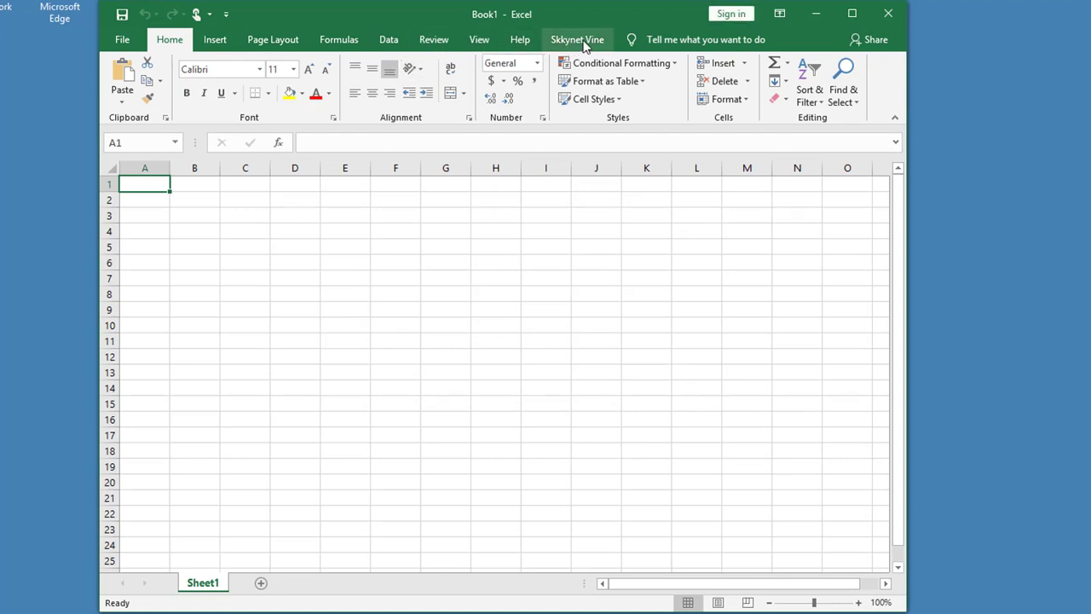
pyautogui.click(584, 44)
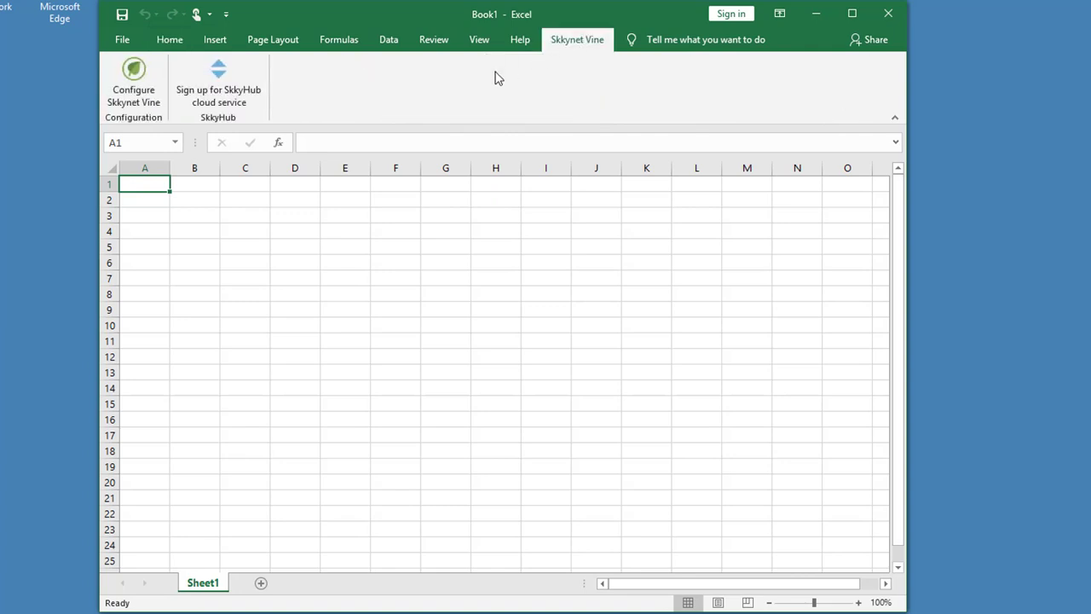
pyautogui.click(134, 76)
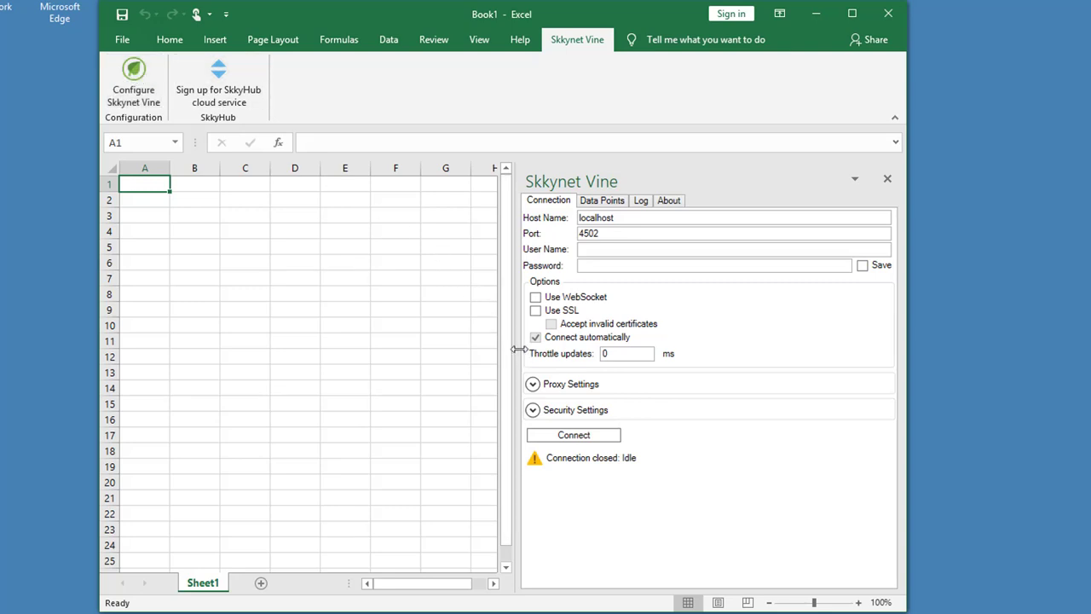
# Widen the sheet beside the Vine pane and connect to DataHub on localhost port 4502.
pyautogui.moveTo(519, 349); pyautogui.dragTo(589, 348)
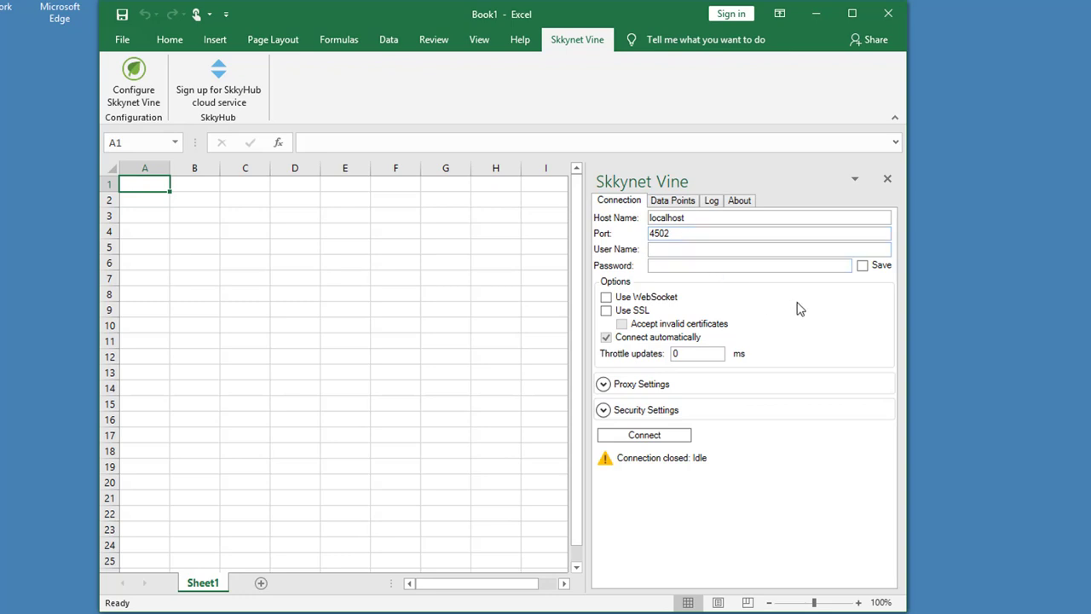
pyautogui.click(678, 438)
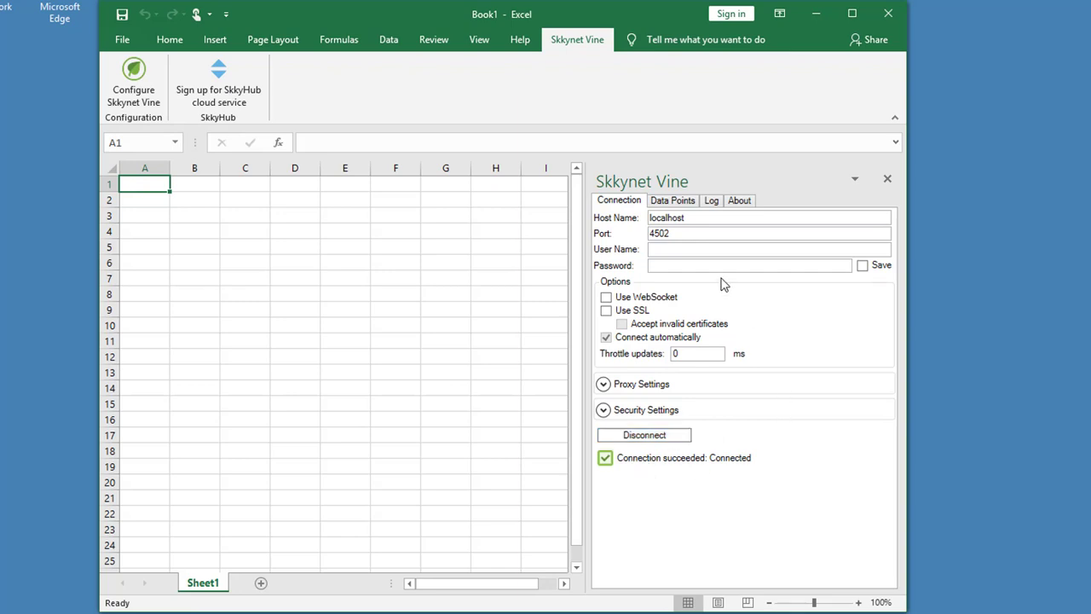
# Bind DA_data increment points I4, I8, R4, R8 and UI1 into cells B3 through B7.
pyautogui.click(677, 204)
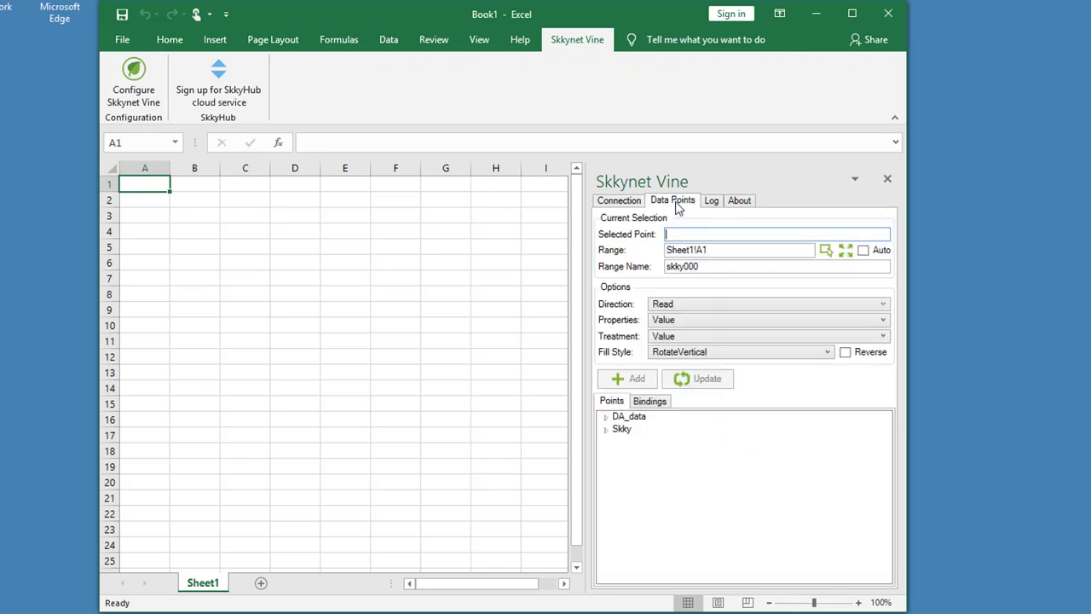
pyautogui.click(606, 416)
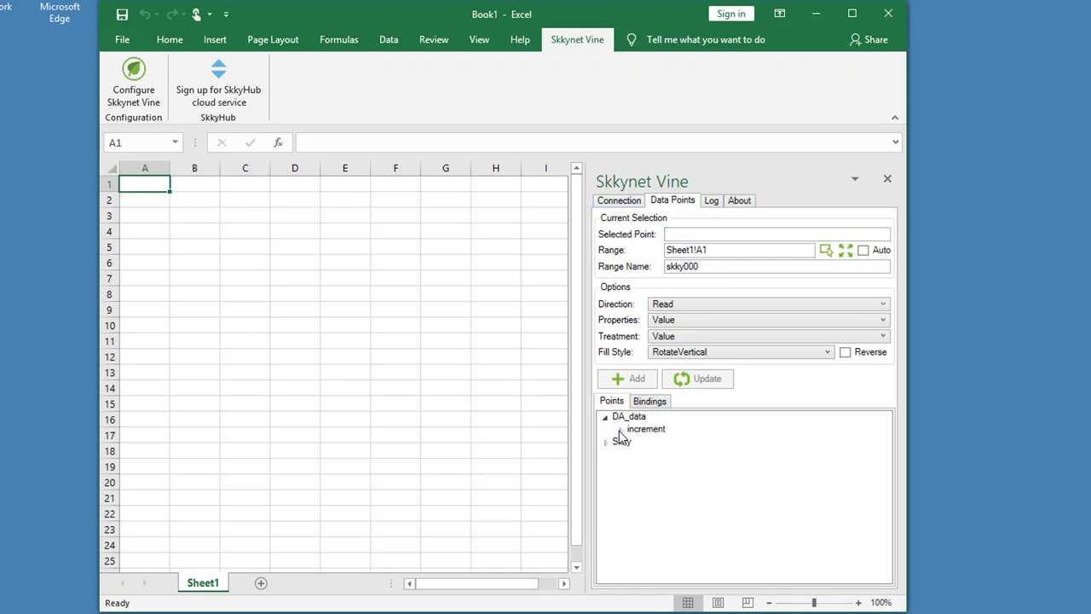
pyautogui.click(620, 429)
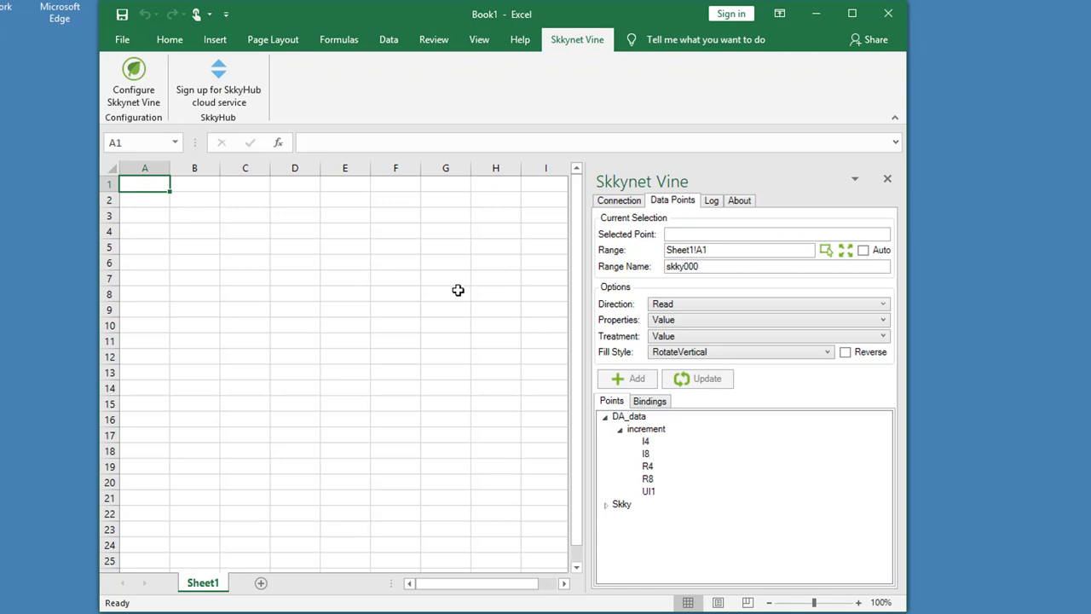
pyautogui.click(208, 215)
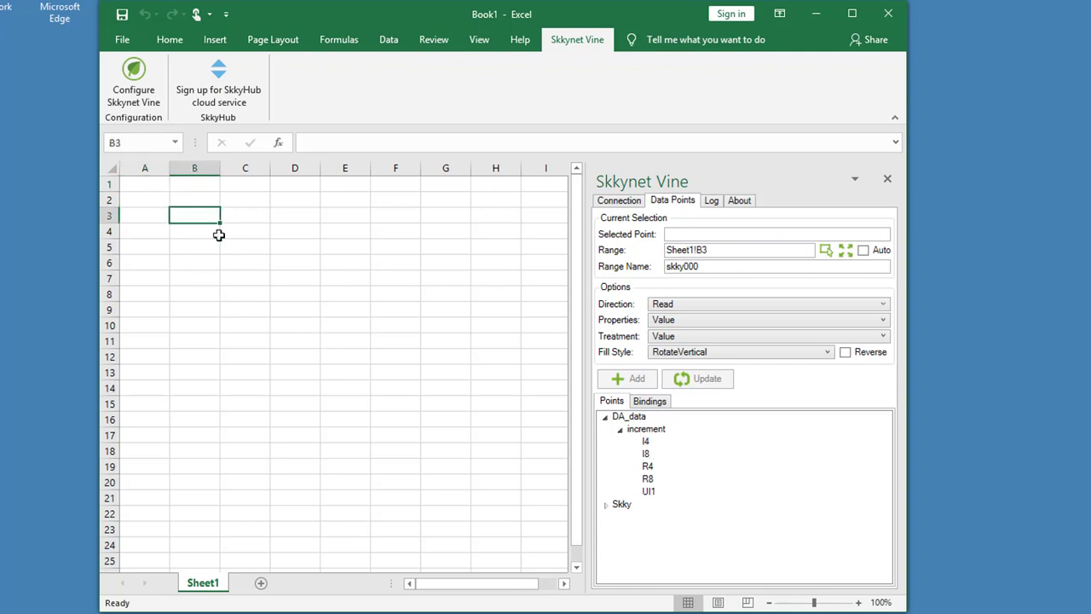
pyautogui.doubleClick(645, 442)
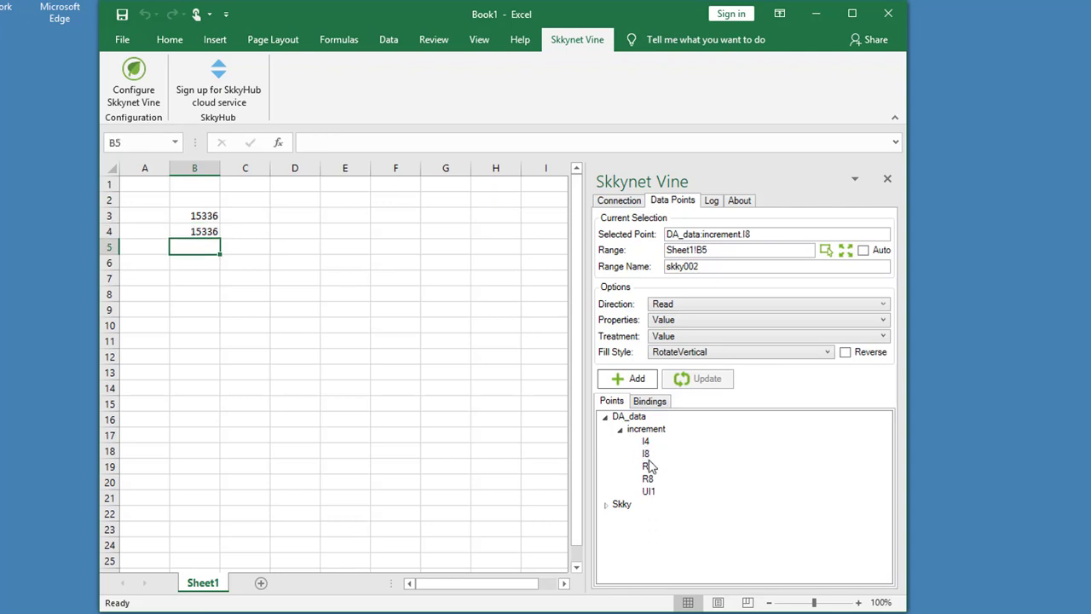
pyautogui.doubleClick(647, 467)
pyautogui.doubleClick(647, 479)
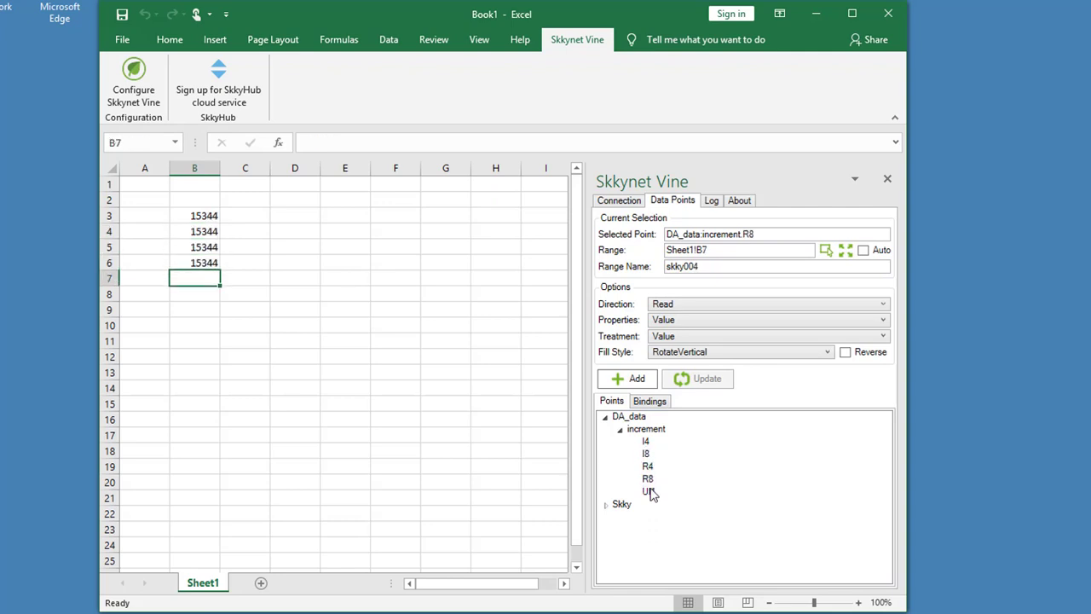
pyautogui.doubleClick(648, 491)
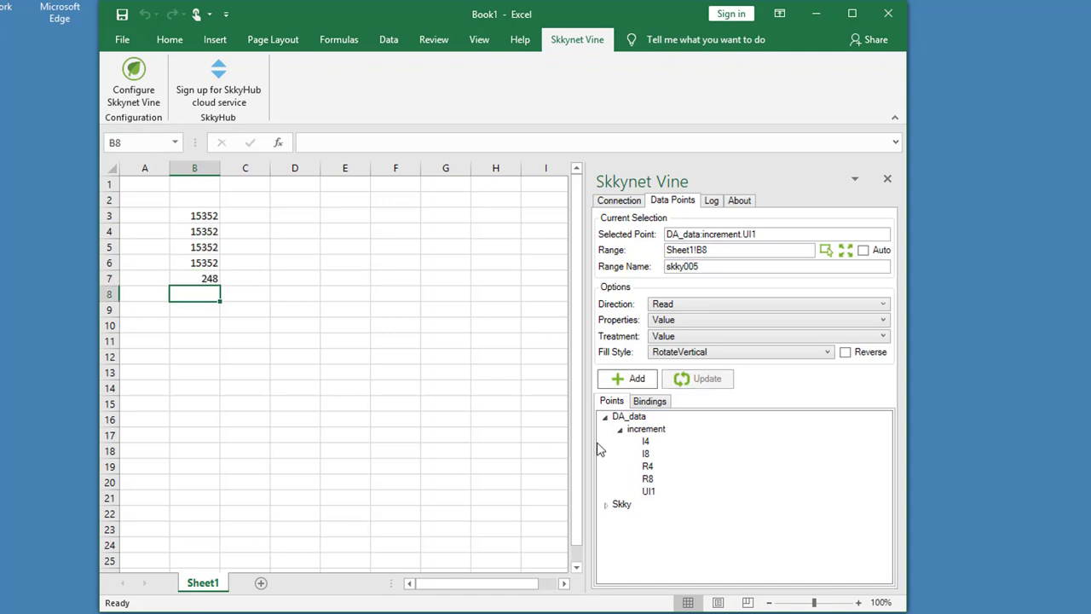
pyautogui.click(619, 429)
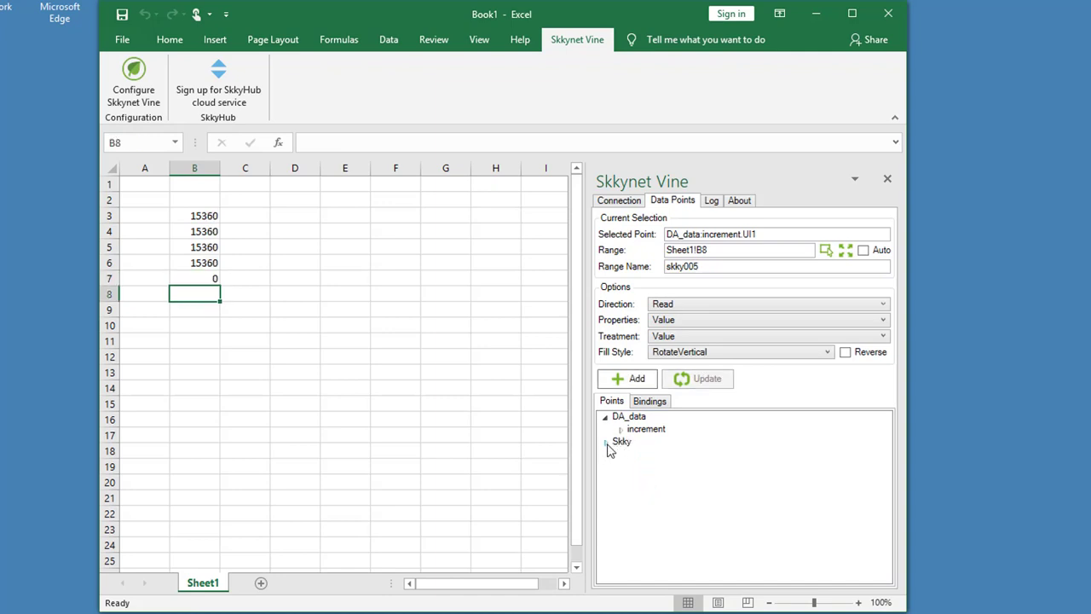
# Bind Skky PID1 points Mv, Pv and Sp into cells D3 through D5.
pyautogui.click(606, 442)
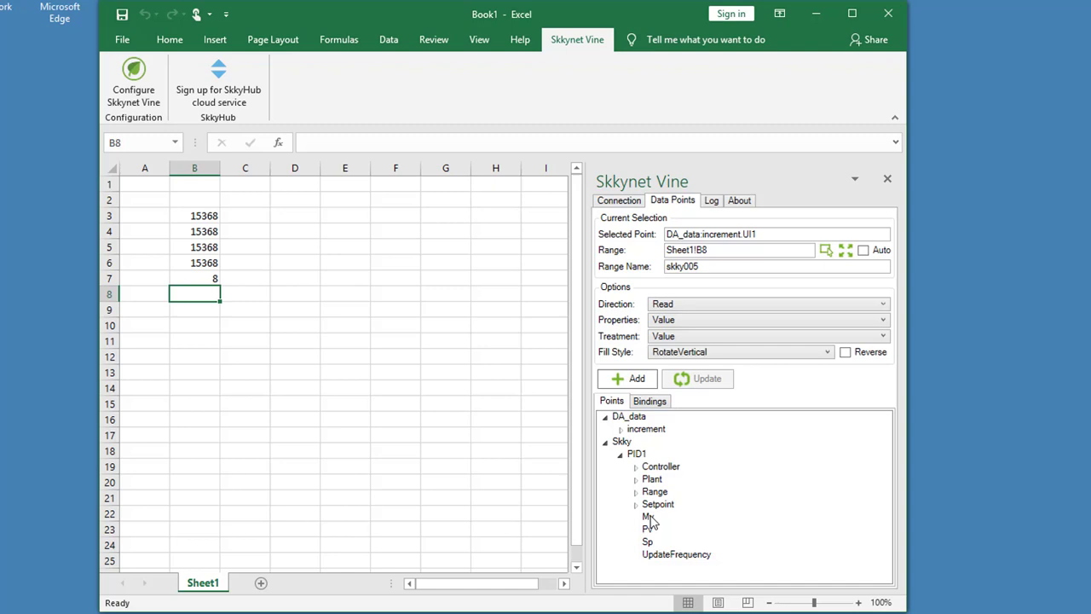
pyautogui.click(289, 214)
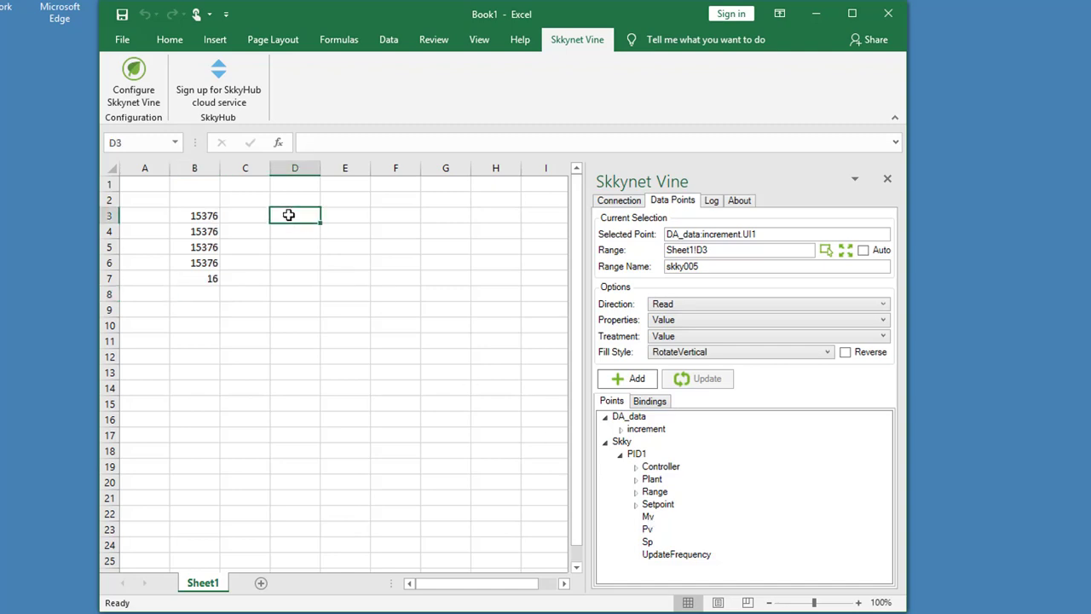
pyautogui.doubleClick(648, 518)
pyautogui.doubleClick(647, 529)
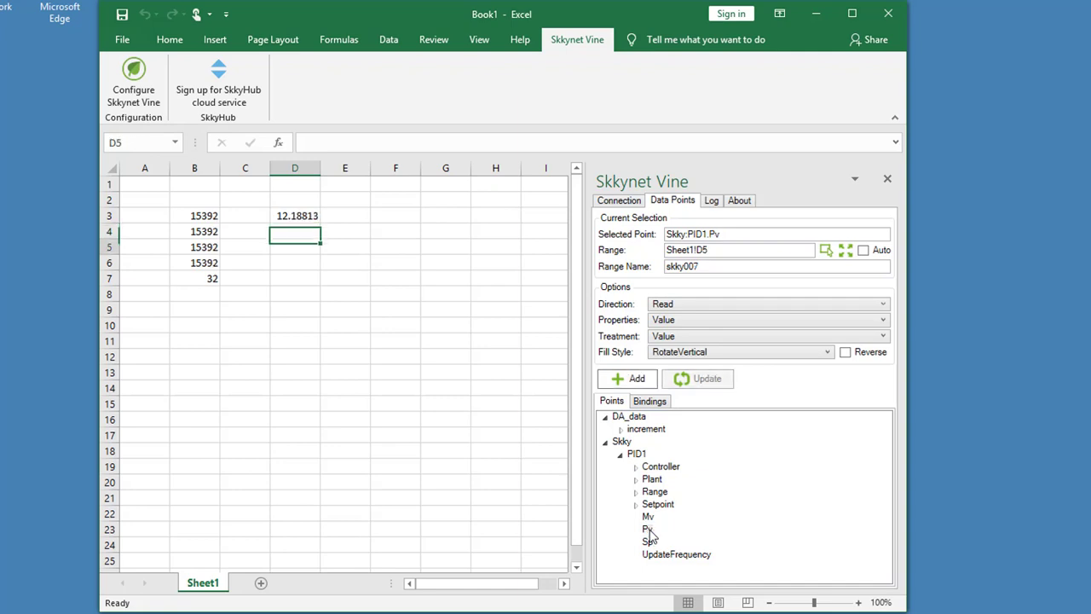
pyautogui.doubleClick(648, 542)
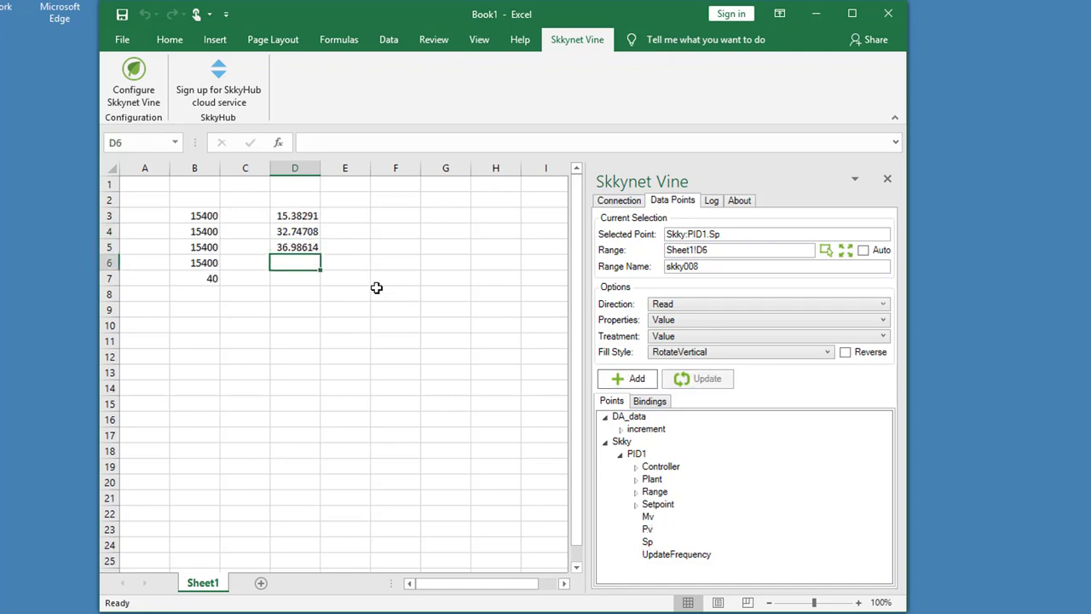
# Enter labels Mv, Pv and Sp in cells C3 through C5.
pyautogui.click(260, 219)
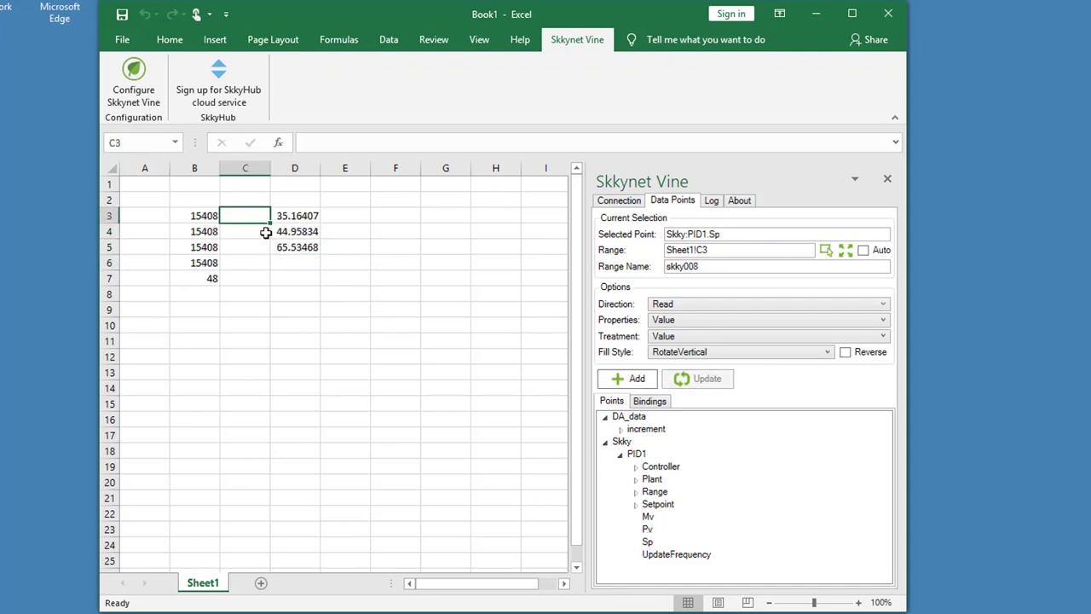
pyautogui.write('Mv')
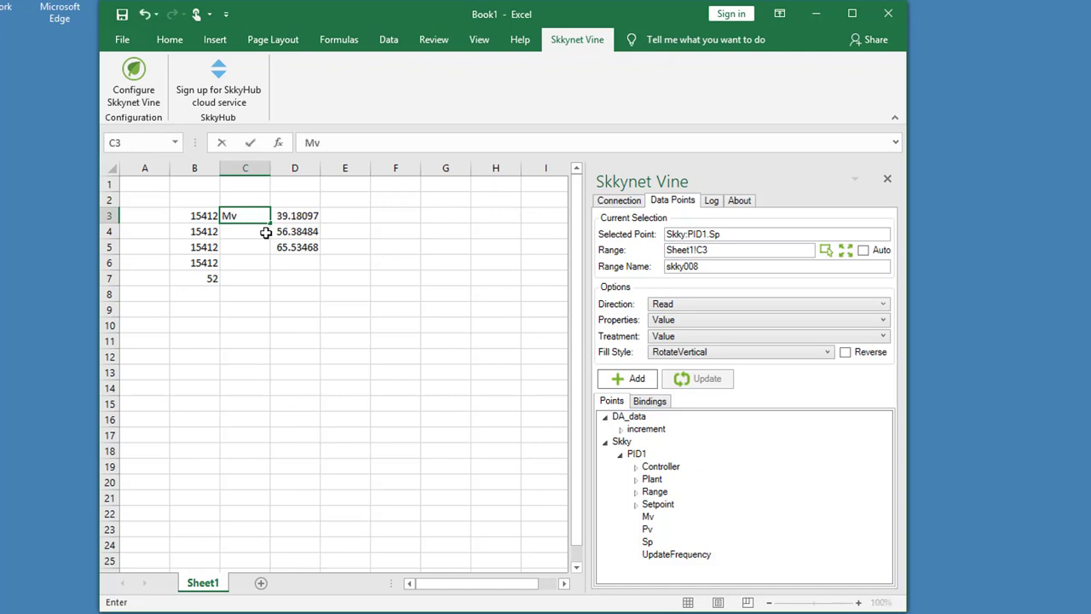
pyautogui.press('Return')
pyautogui.write('Pv')
pyautogui.press('Return')
pyautogui.write('Sp')
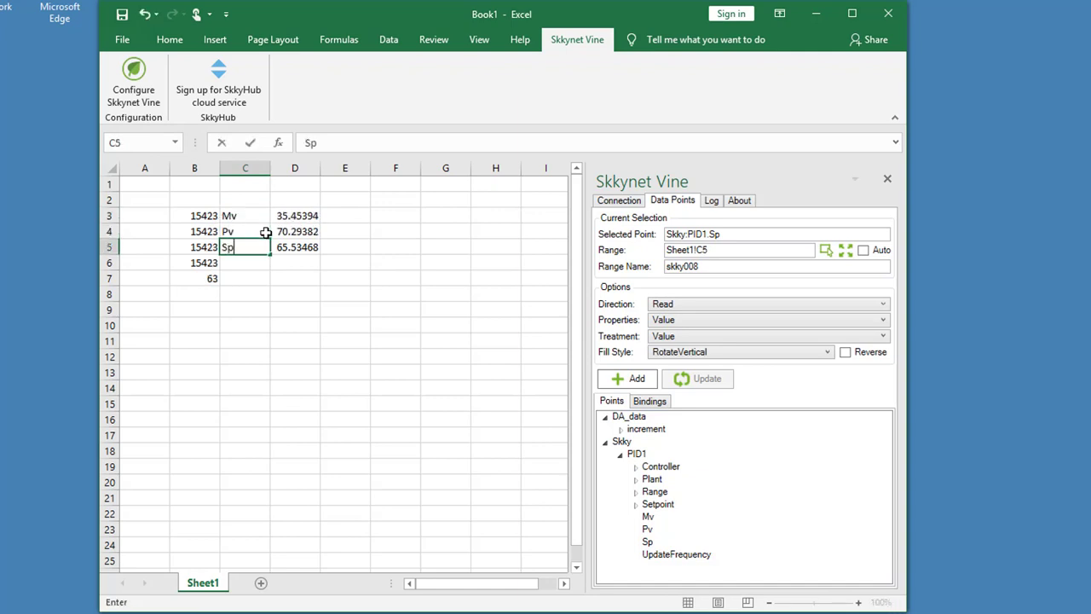
pyautogui.press('Return')
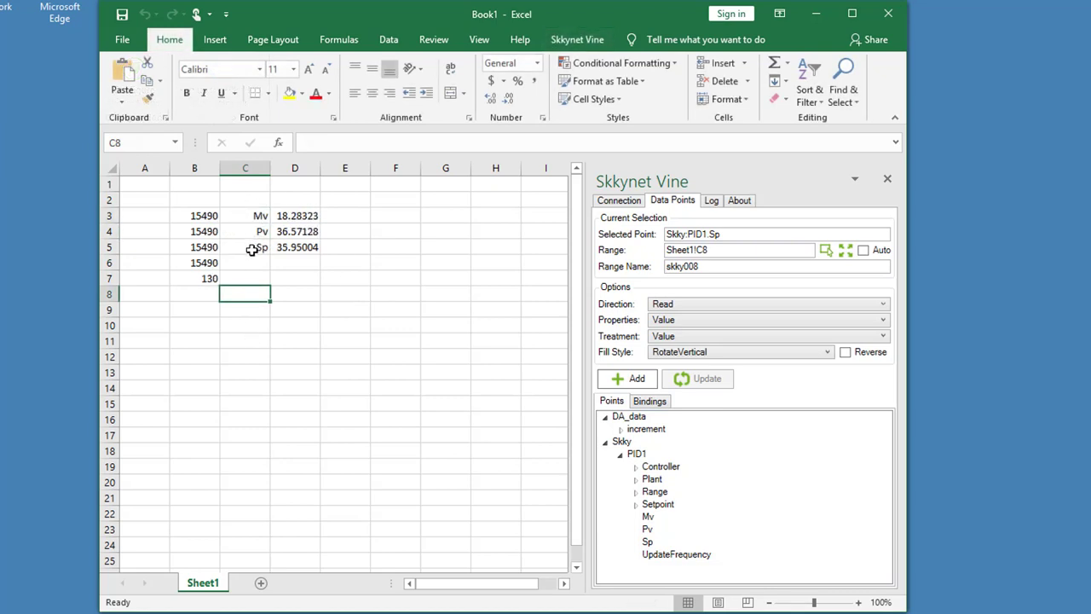
# Inspect the D5 Sp binding, then target cell F5 for a new PID1 Sp binding.
pyautogui.click(307, 249)
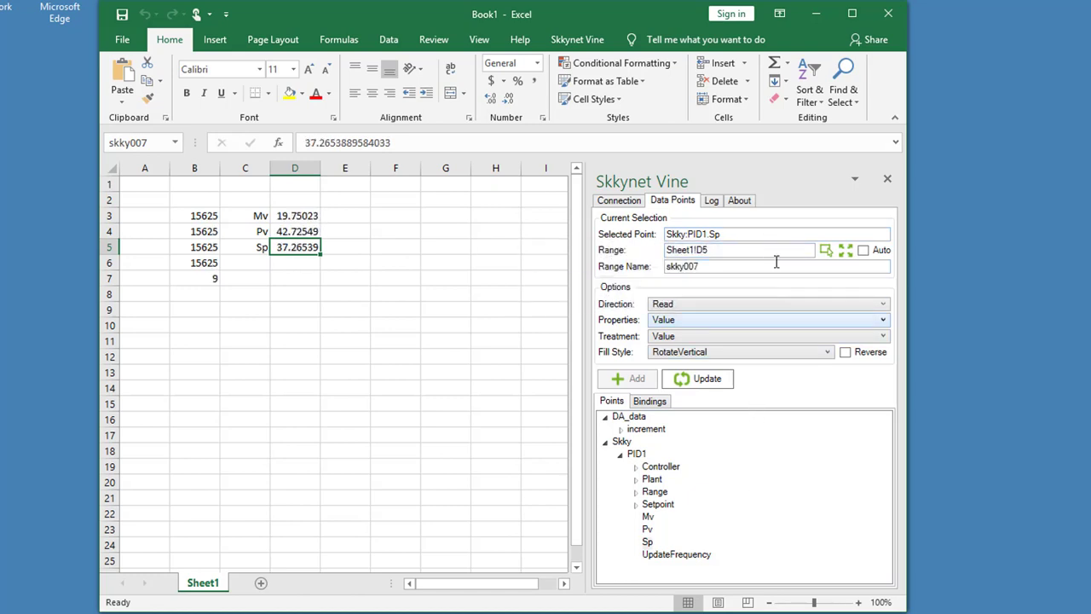
pyautogui.click(396, 247)
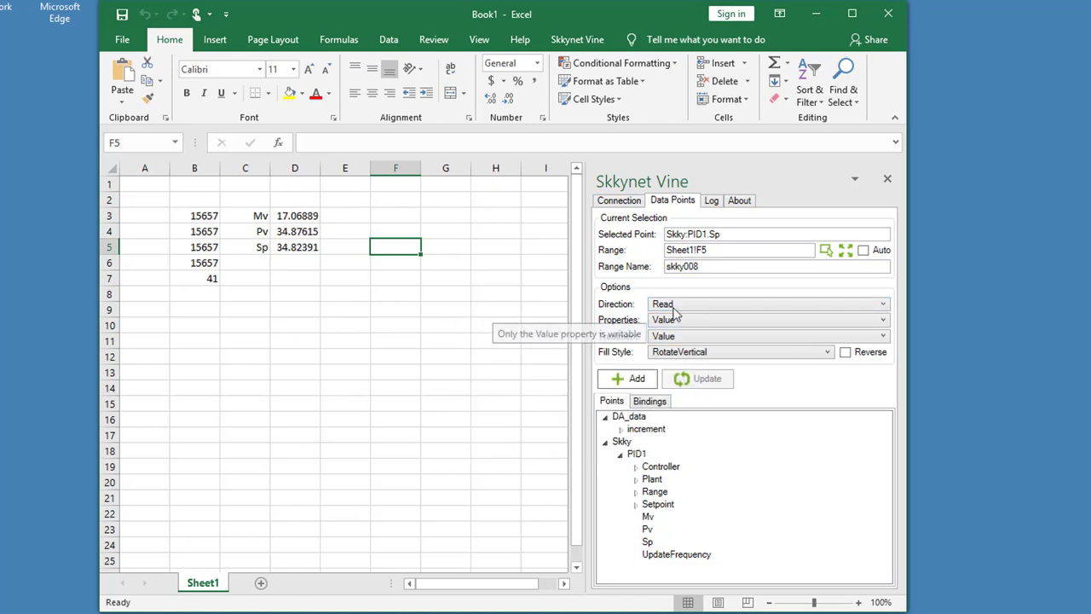
# Choose Read before Write as the direction for the PID1 Sp binding to F5.
pyautogui.click(700, 305)
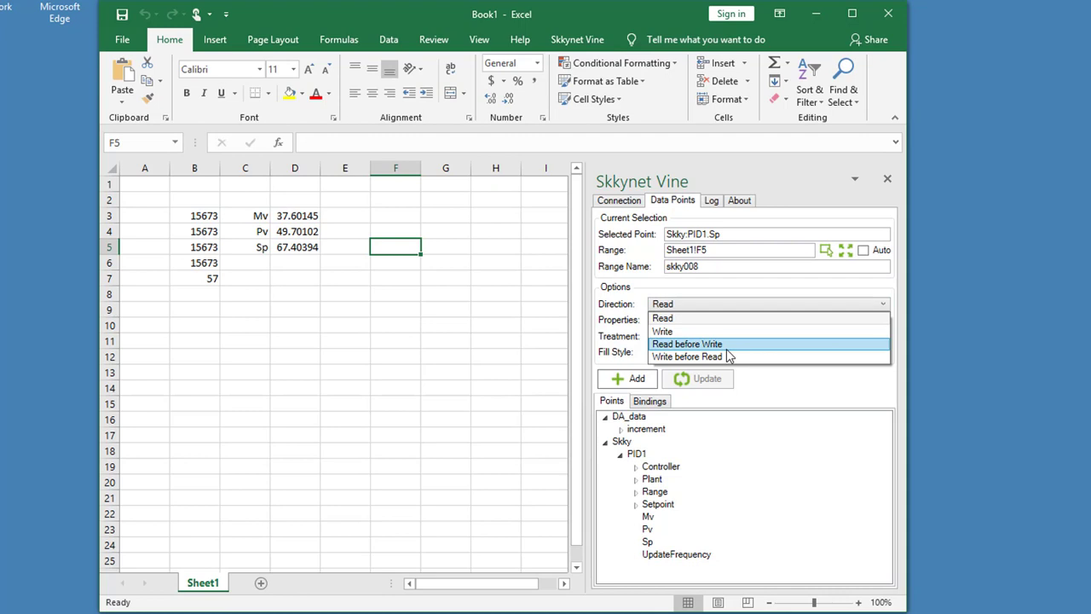
pyautogui.click(748, 344)
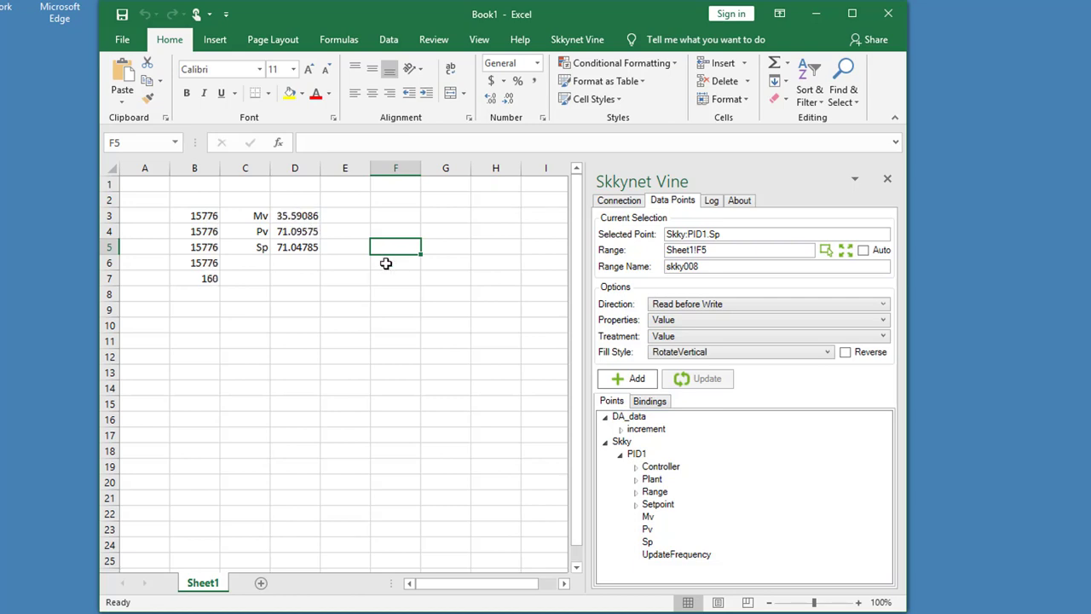
pyautogui.click(692, 307)
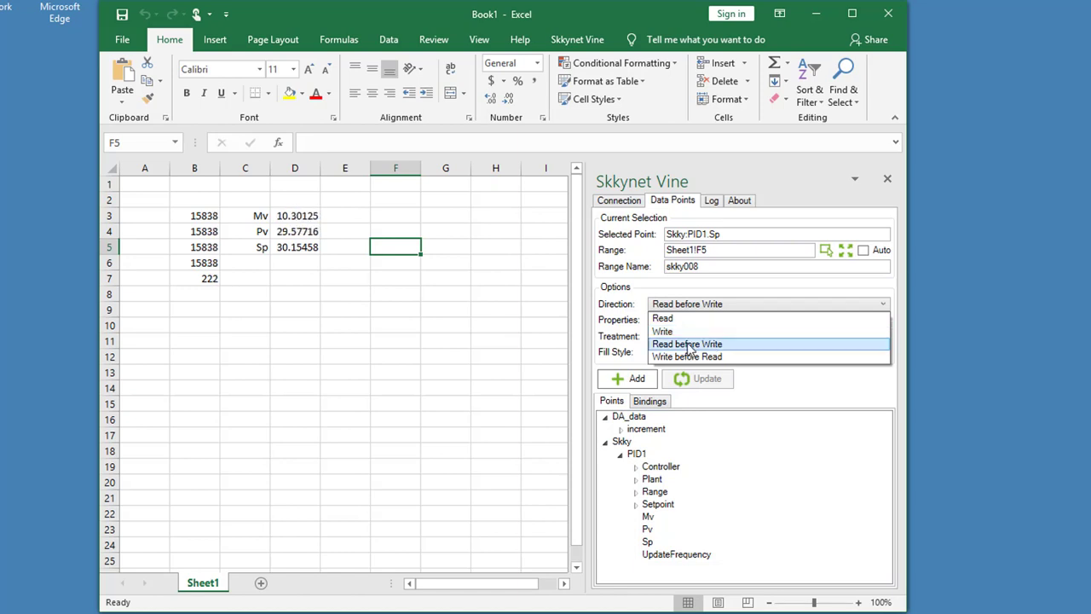
pyautogui.click(690, 344)
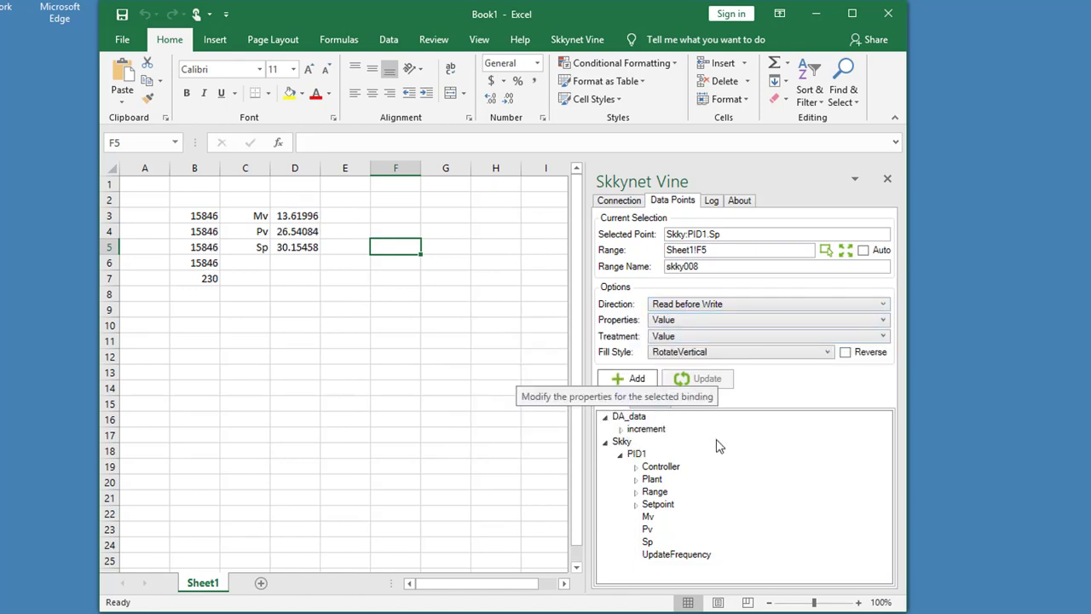
# Add the two-way Sp binding in F5, then write setpoints 1.21 and 22 from F5.
pyautogui.click(643, 383)
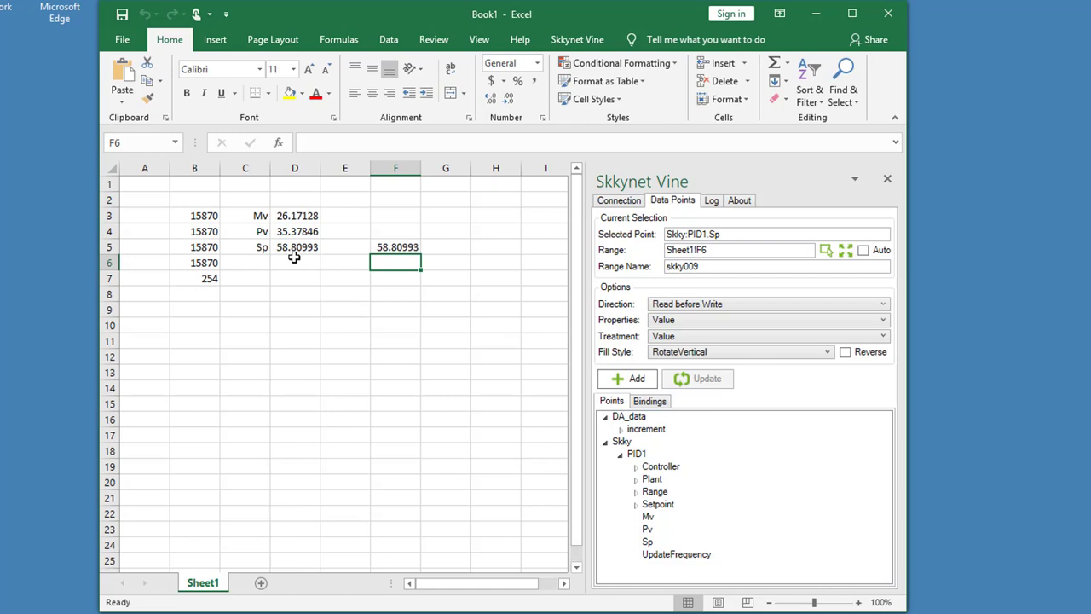
pyautogui.click(397, 247)
pyautogui.write('1.21')
pyautogui.press('Return')
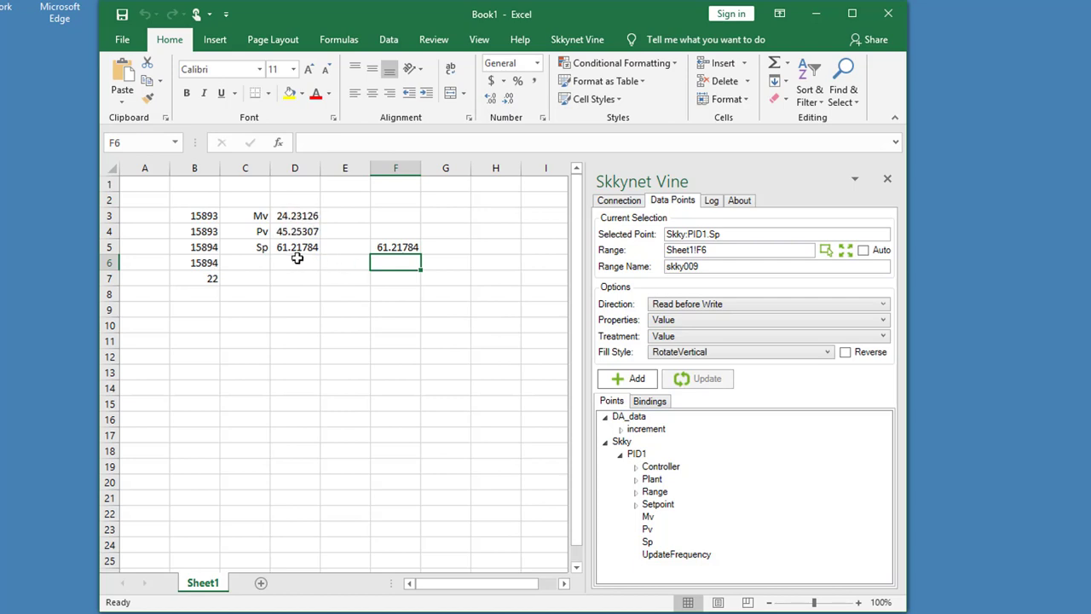
pyautogui.click(396, 248)
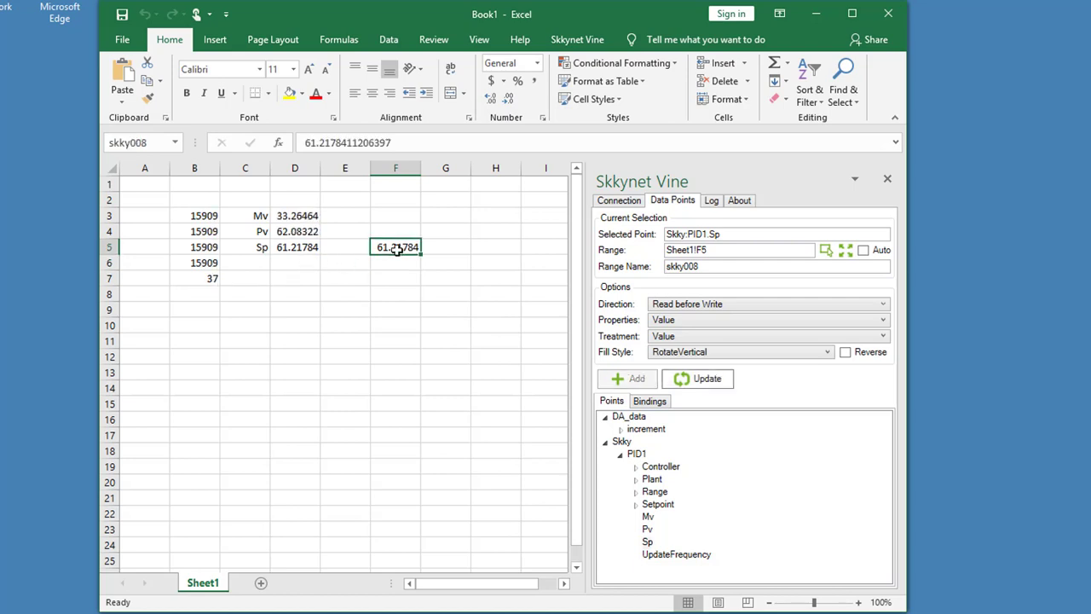
pyautogui.write('22')
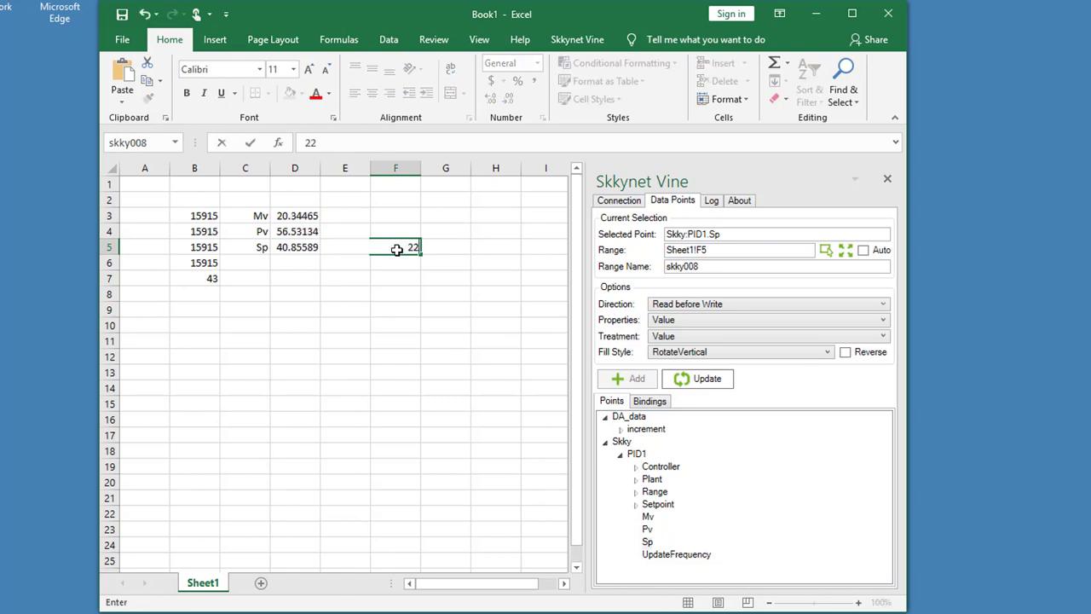
pyautogui.press('Return')
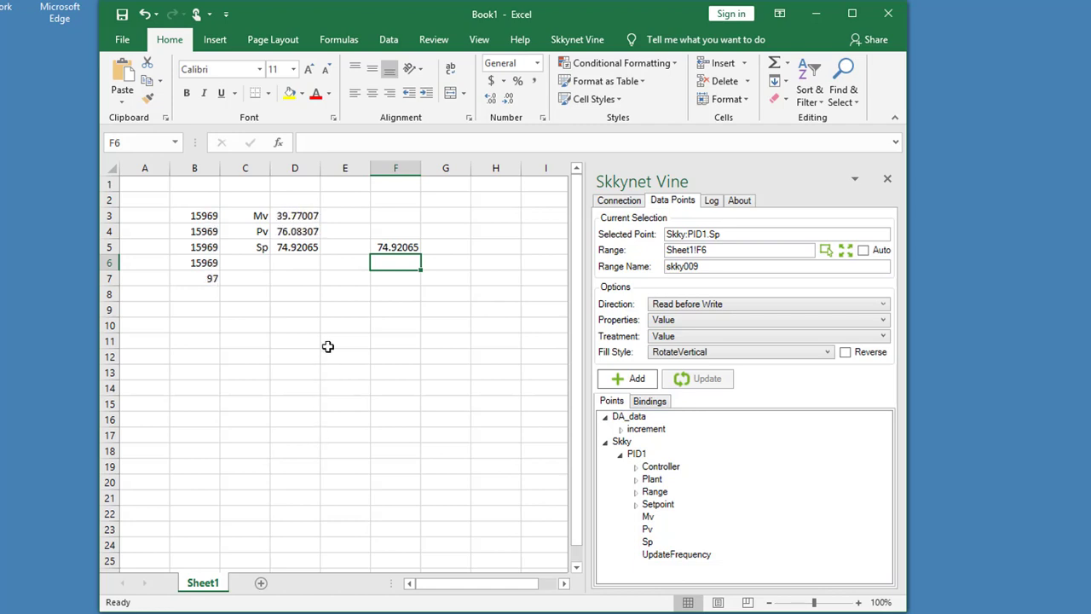
# Add a Write binding from B3:B7 to point FromExcel:MyRange1 and expand FromExcel in Points.
pyautogui.click(198, 219)
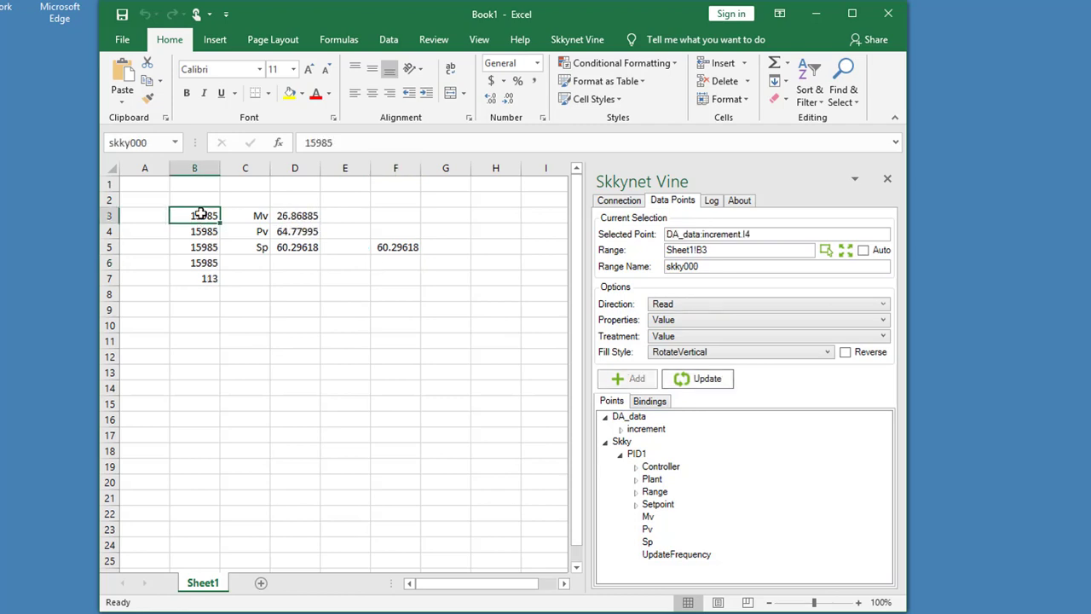
pyautogui.moveTo(200, 214); pyautogui.dragTo(200, 276)
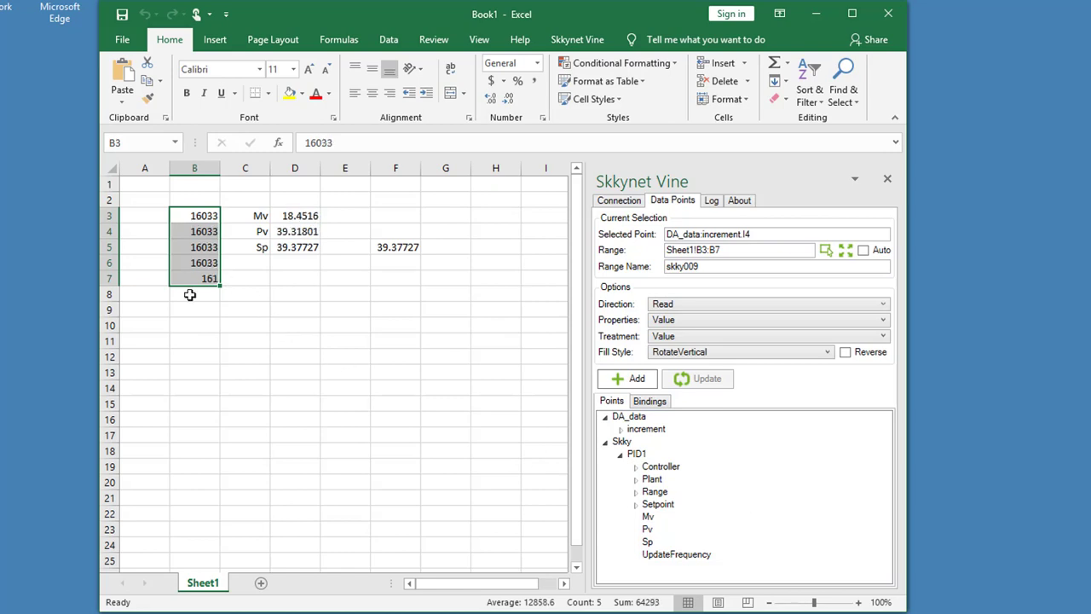
pyautogui.click(795, 237)
pyautogui.moveTo(796, 237); pyautogui.dragTo(666, 235)
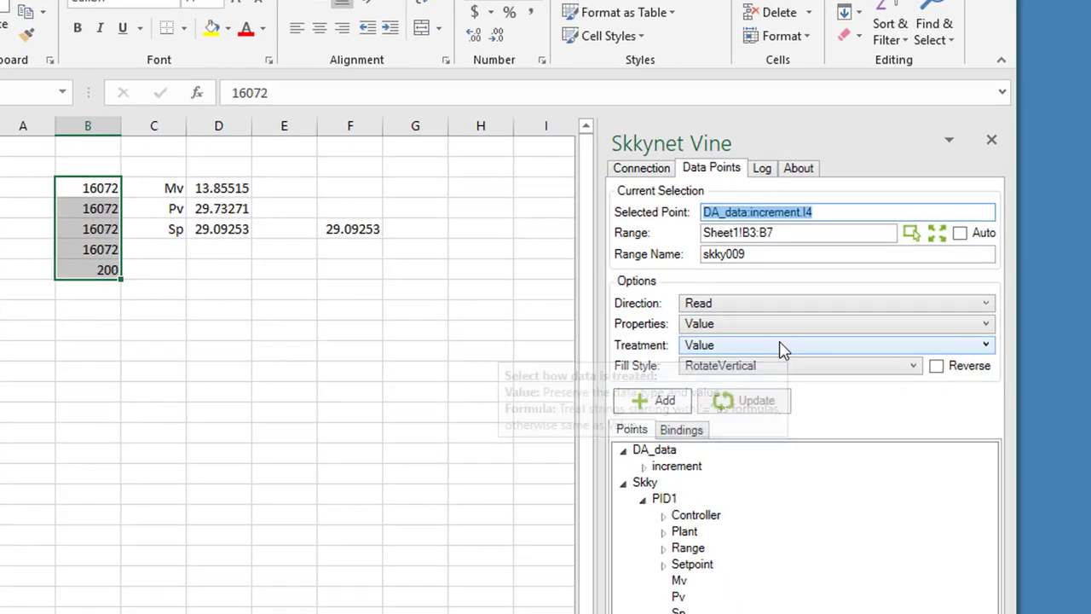
pyautogui.write('FromE')
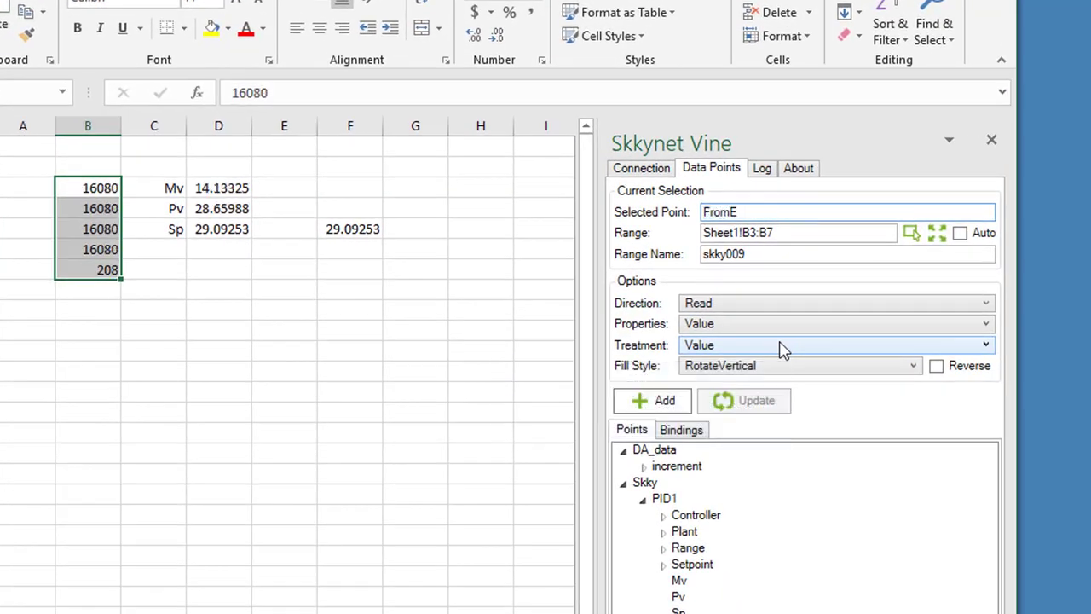
pyautogui.write('xcel')
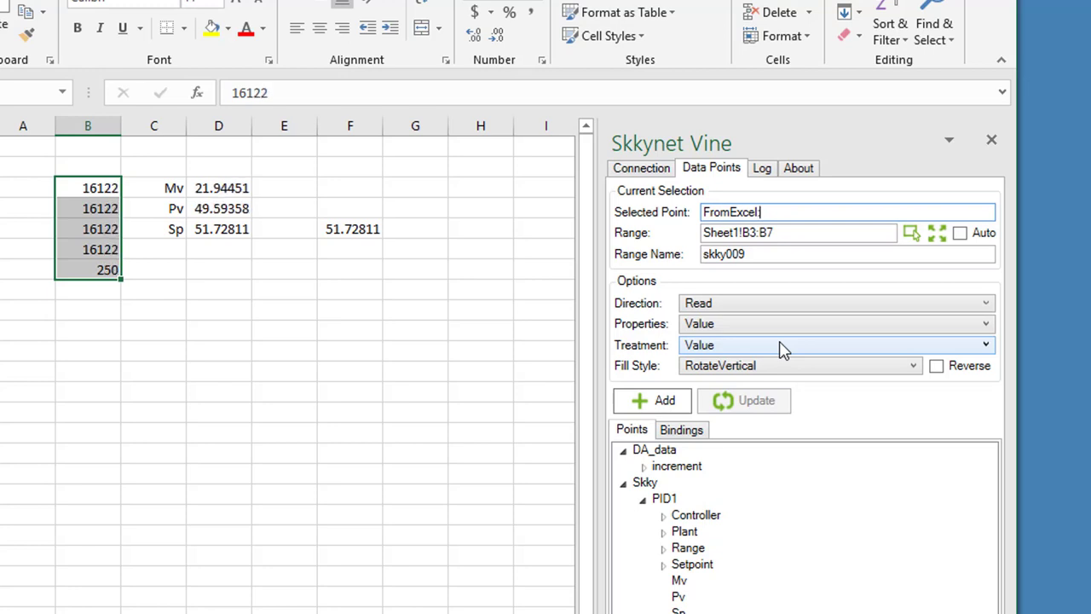
pyautogui.write(':MyRange1')
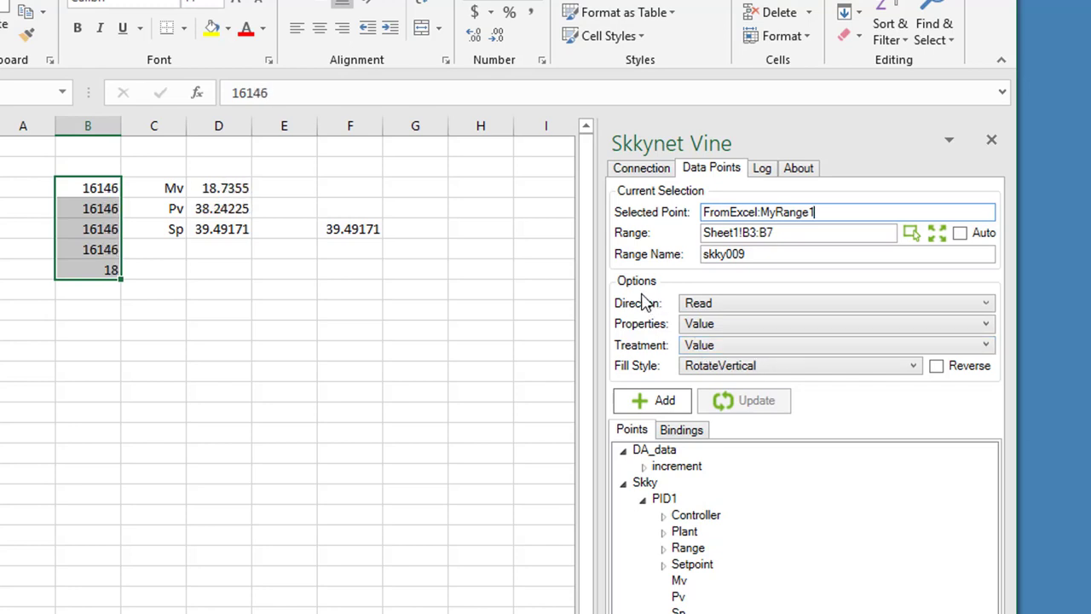
pyautogui.click(766, 309)
pyautogui.click(742, 340)
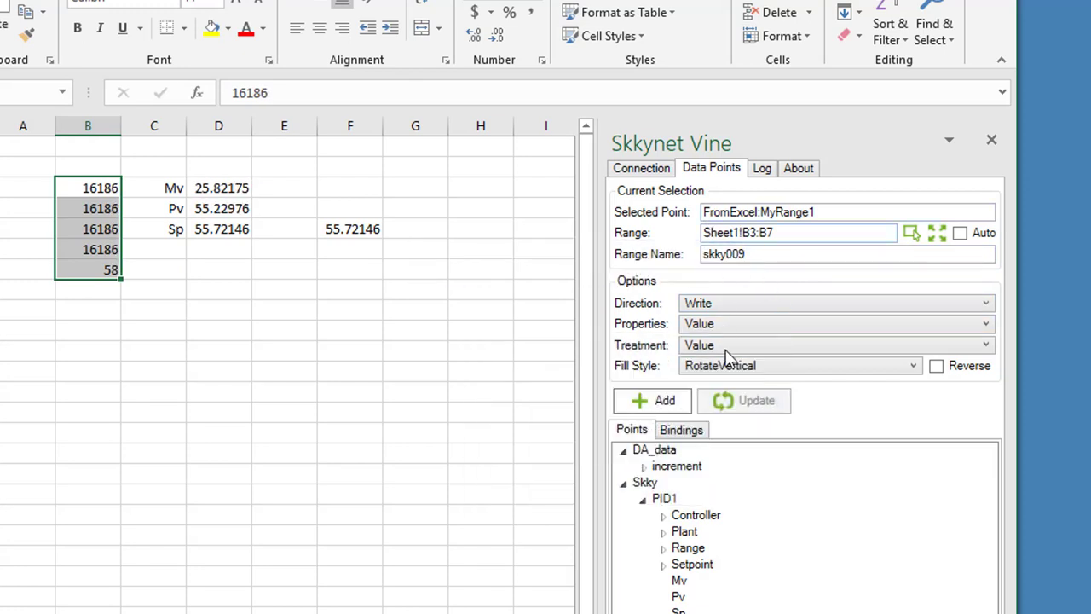
pyautogui.click(664, 401)
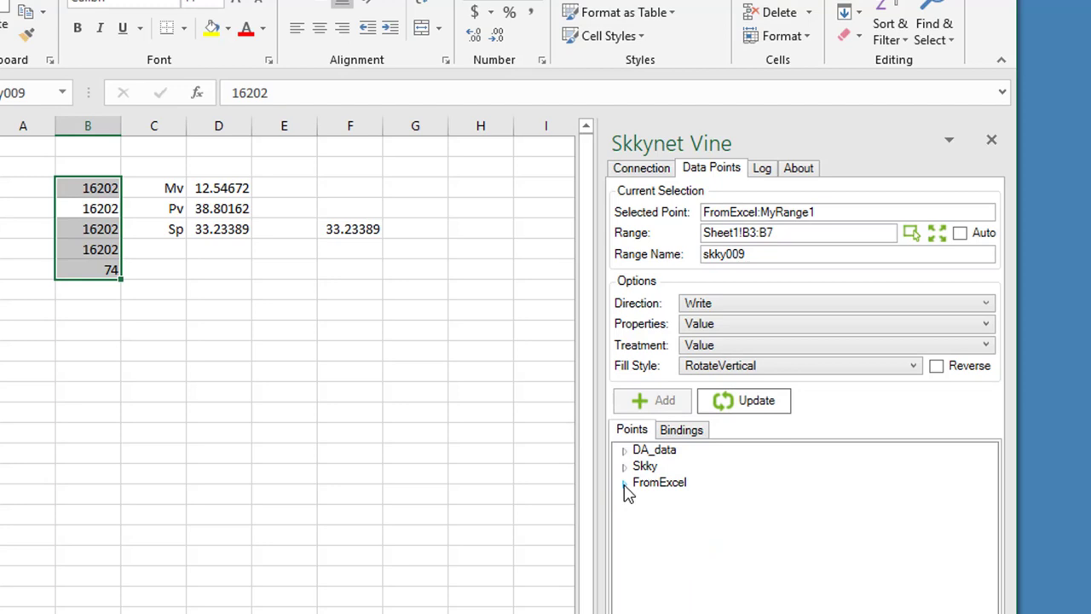
pyautogui.click(624, 484)
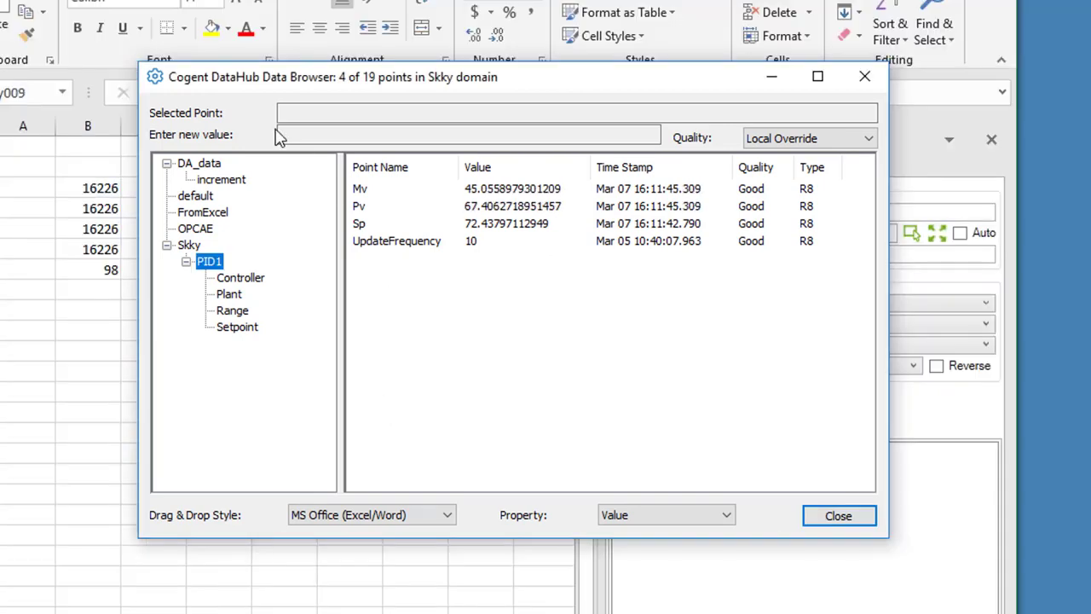
# Select the FromExcel domain in DataHub's Data Browser to list its MyRange1 point.
pyautogui.click(208, 213)
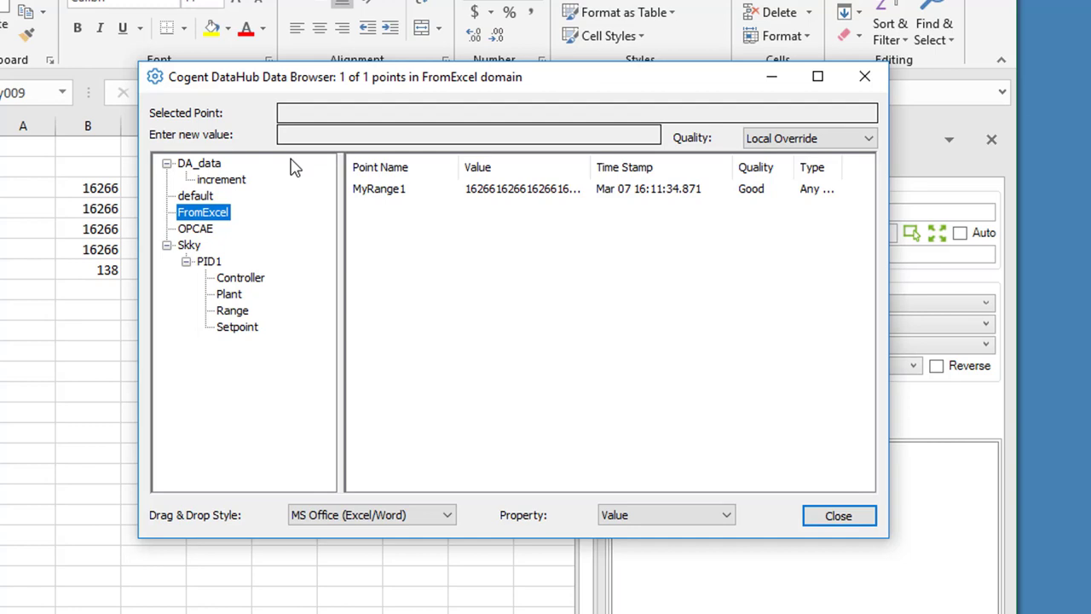
# Bind cell B9 to the MyRange1 point with Read direction.
pyautogui.click(584, 597)
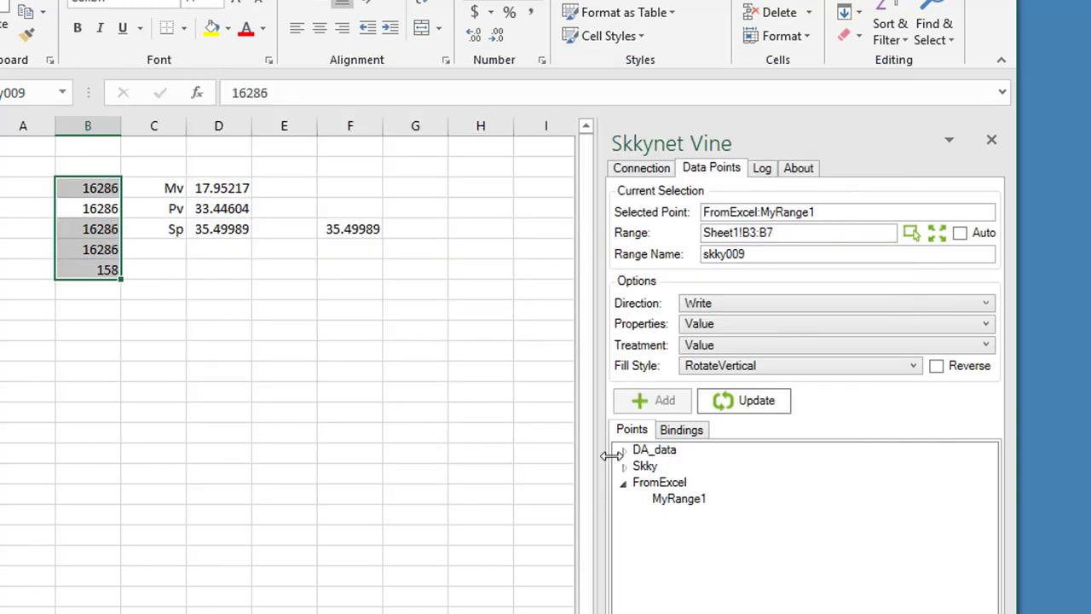
pyautogui.click(699, 502)
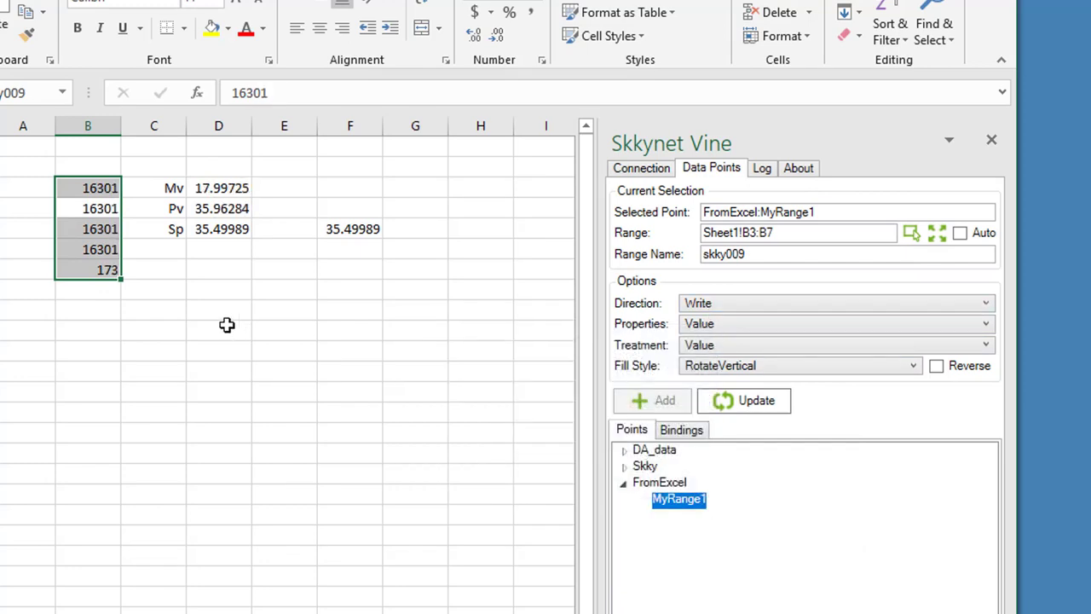
pyautogui.click(88, 314)
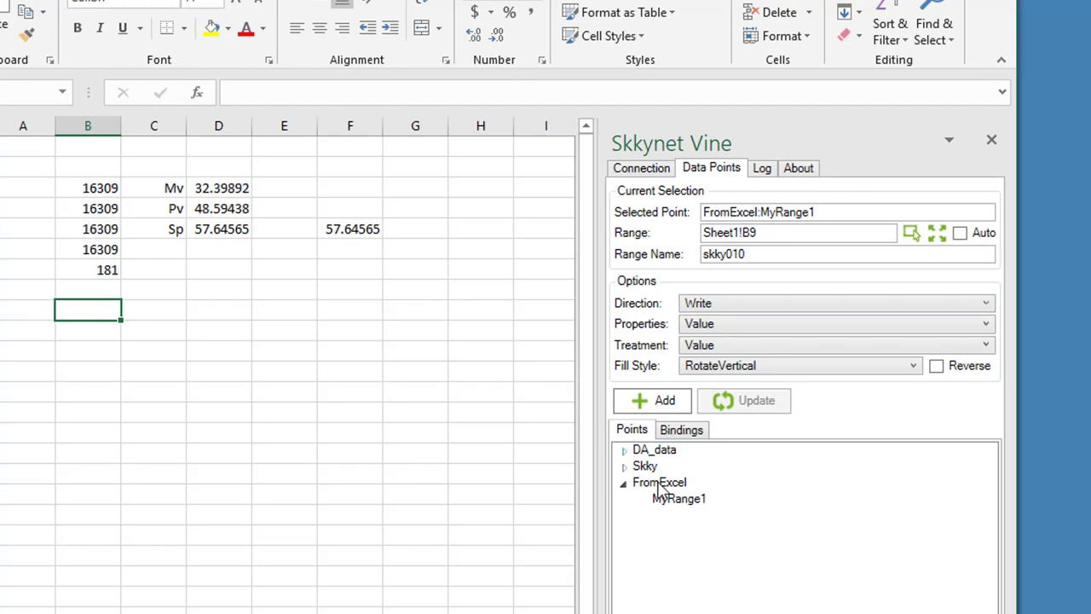
pyautogui.click(693, 503)
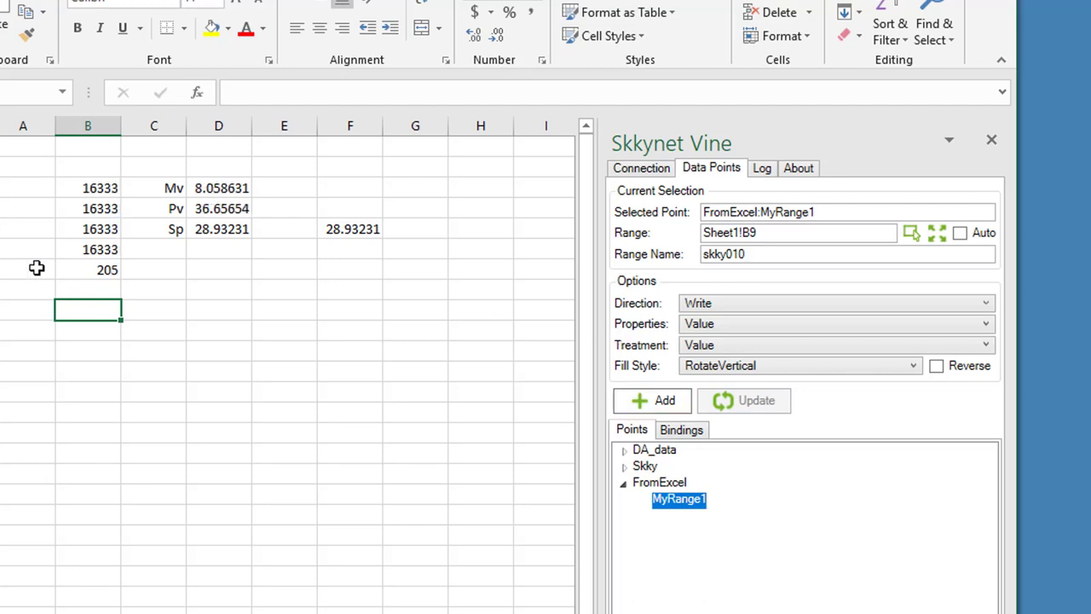
pyautogui.click(719, 303)
pyautogui.click(720, 323)
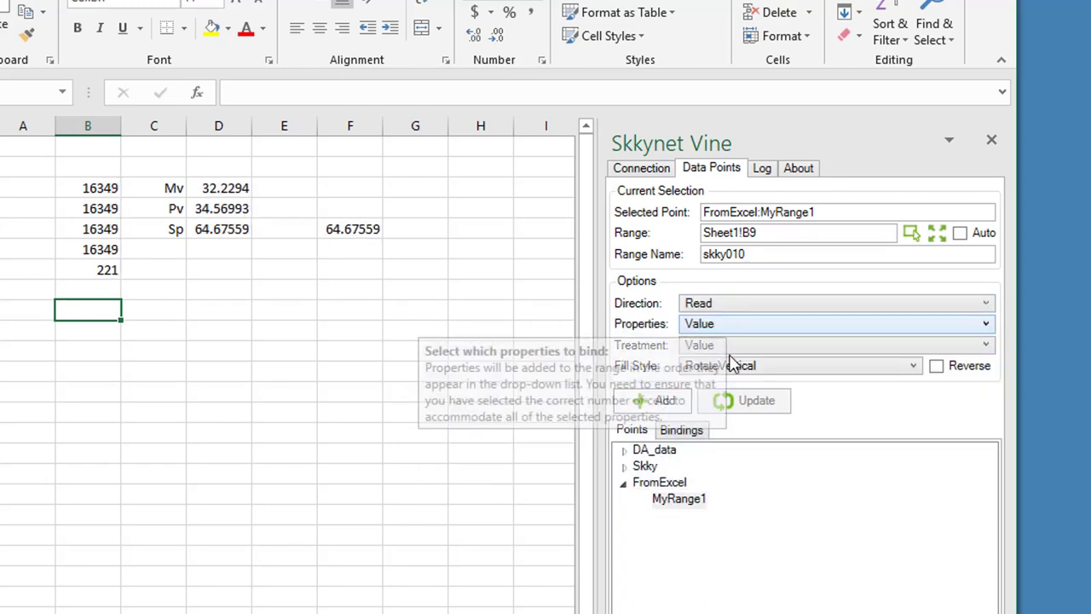
pyautogui.click(677, 503)
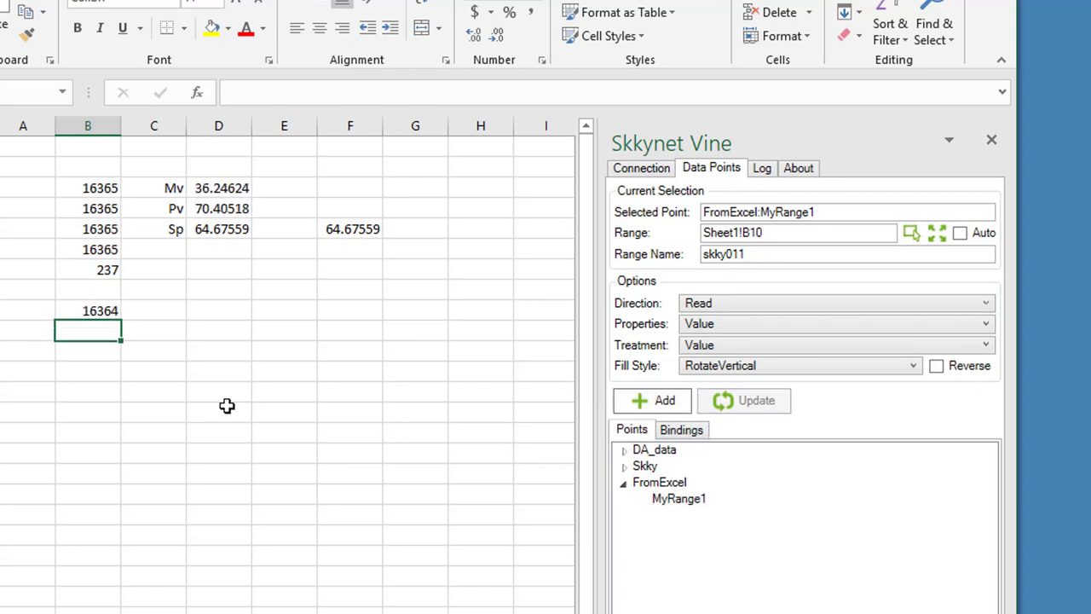
# Extend the B9 binding to cover B9:B13 and update it.
pyautogui.click(98, 310)
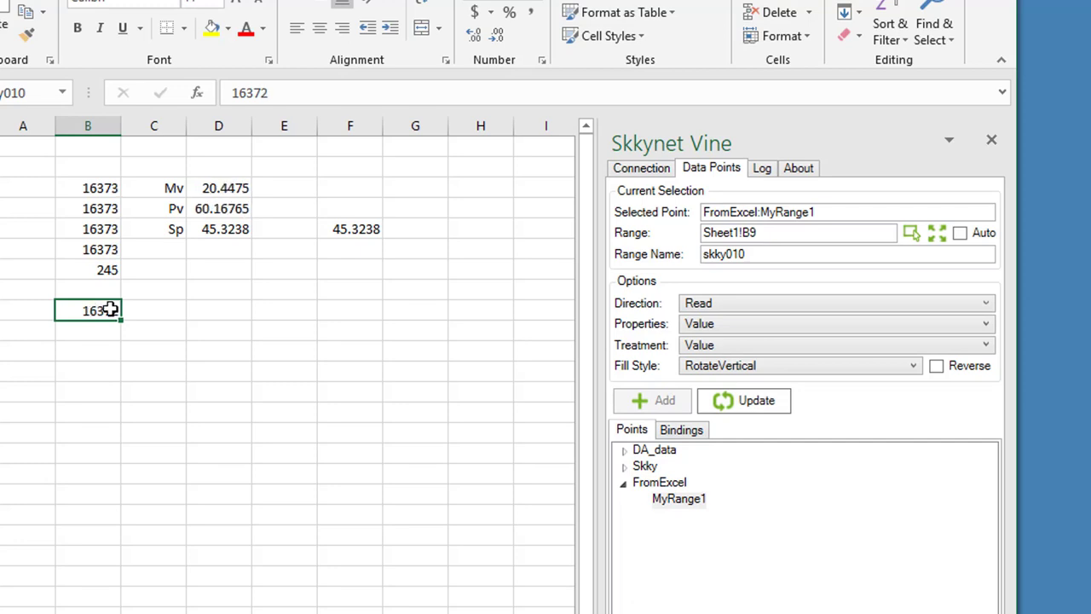
pyautogui.click(937, 234)
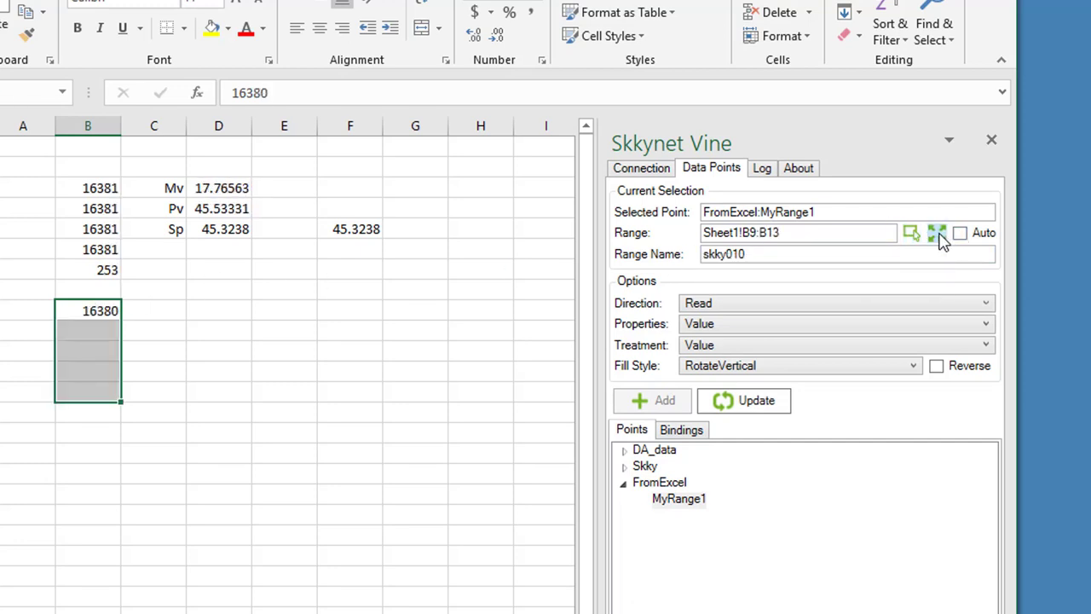
pyautogui.click(783, 410)
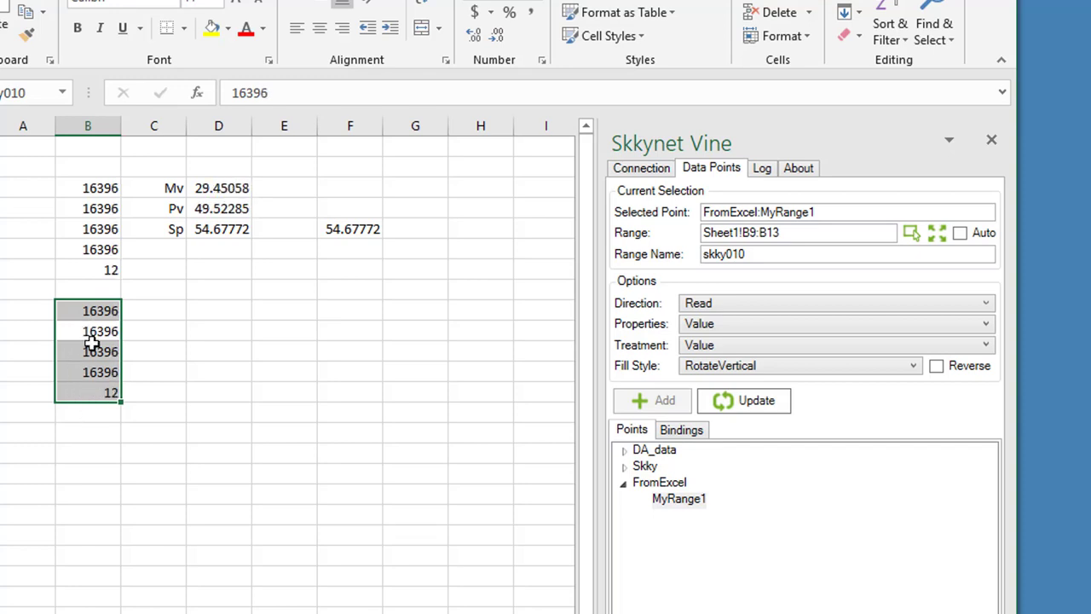
# Add a binding that reads FromExcel:MyRange1 into cells D9:D13.
pyautogui.click(216, 312)
pyautogui.click(667, 491)
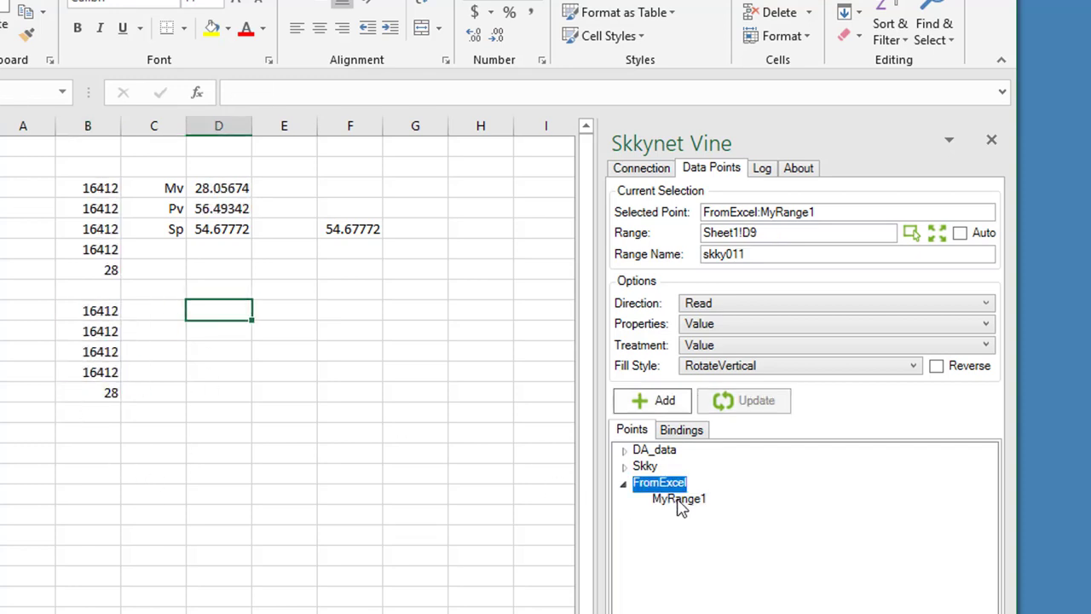
pyautogui.click(680, 501)
pyautogui.click(937, 234)
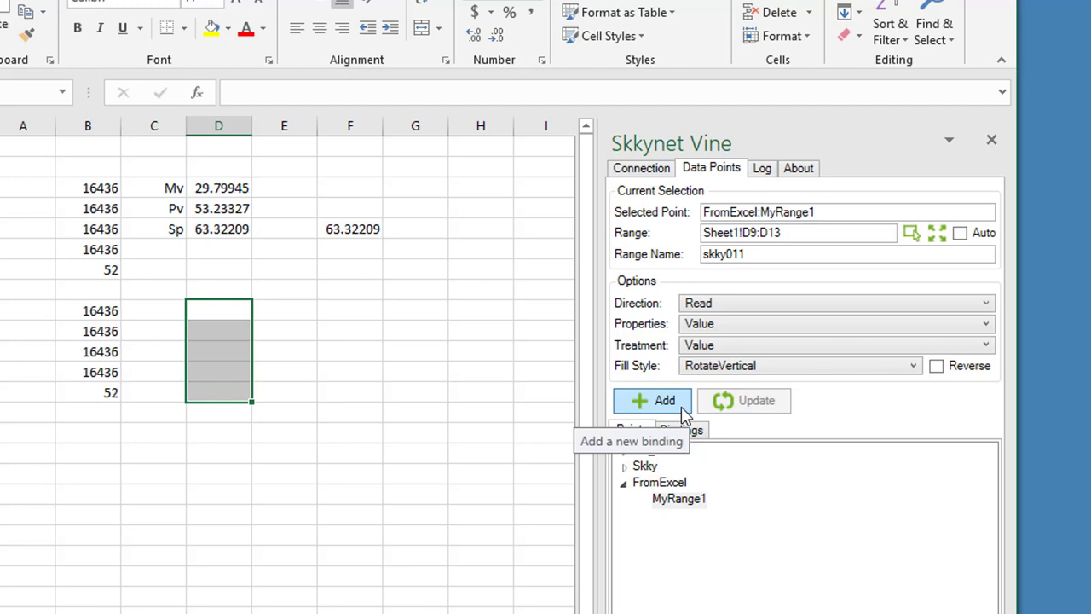
pyautogui.click(682, 411)
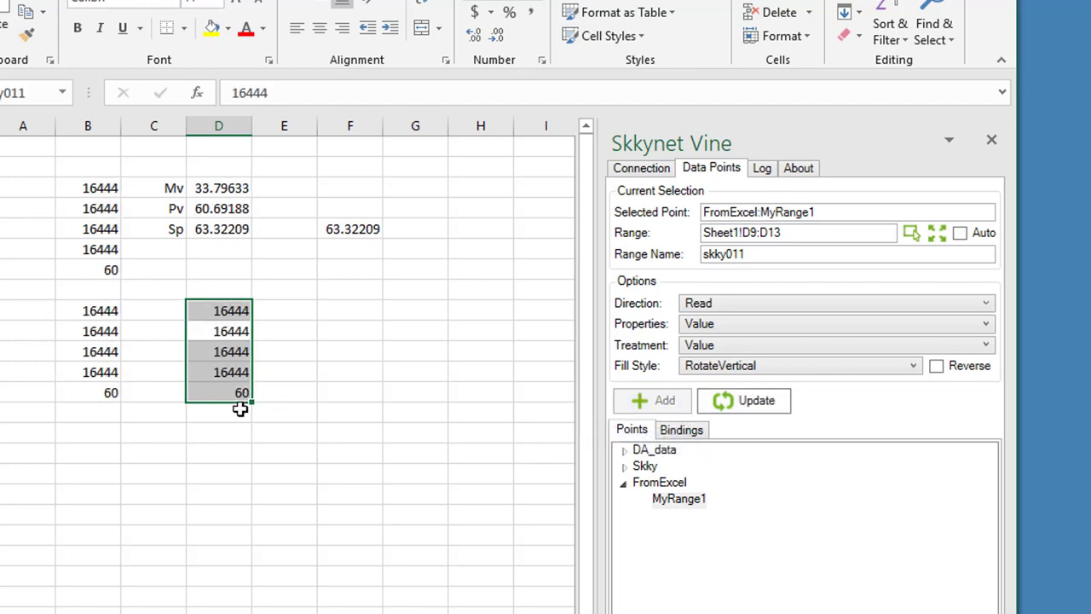
pyautogui.click(84, 465)
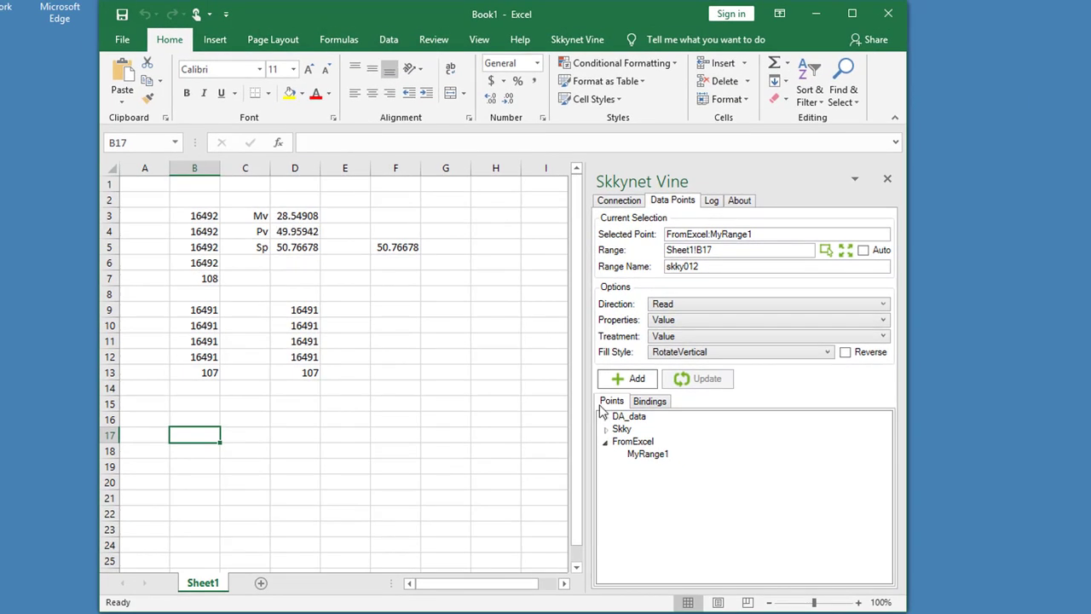
# Review the increment I4, I8, R4 and R8 bindings in the Vine Bindings list.
pyautogui.click(661, 404)
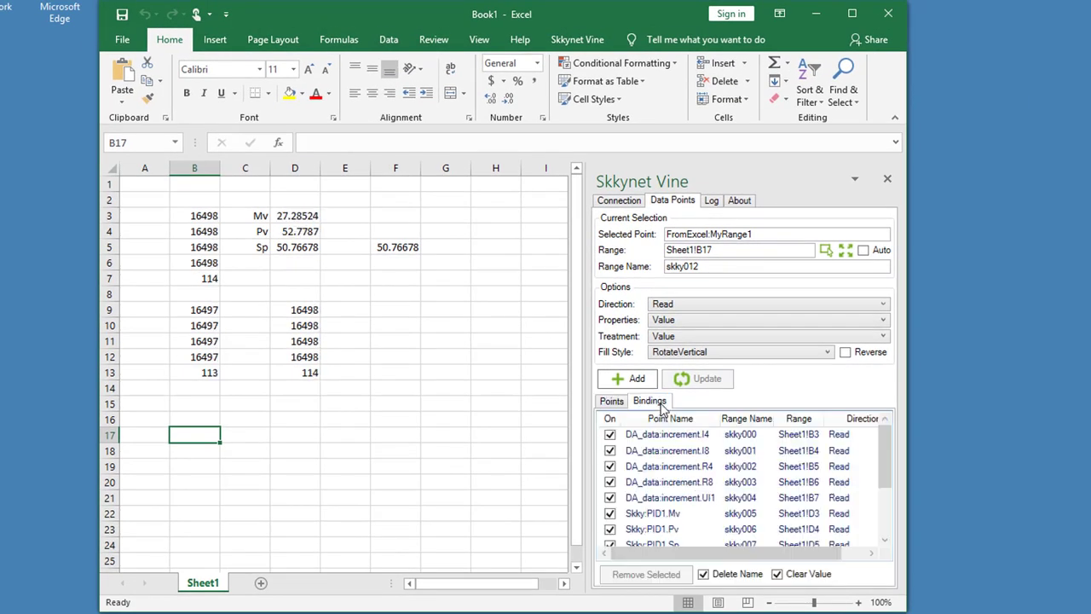
pyautogui.click(683, 438)
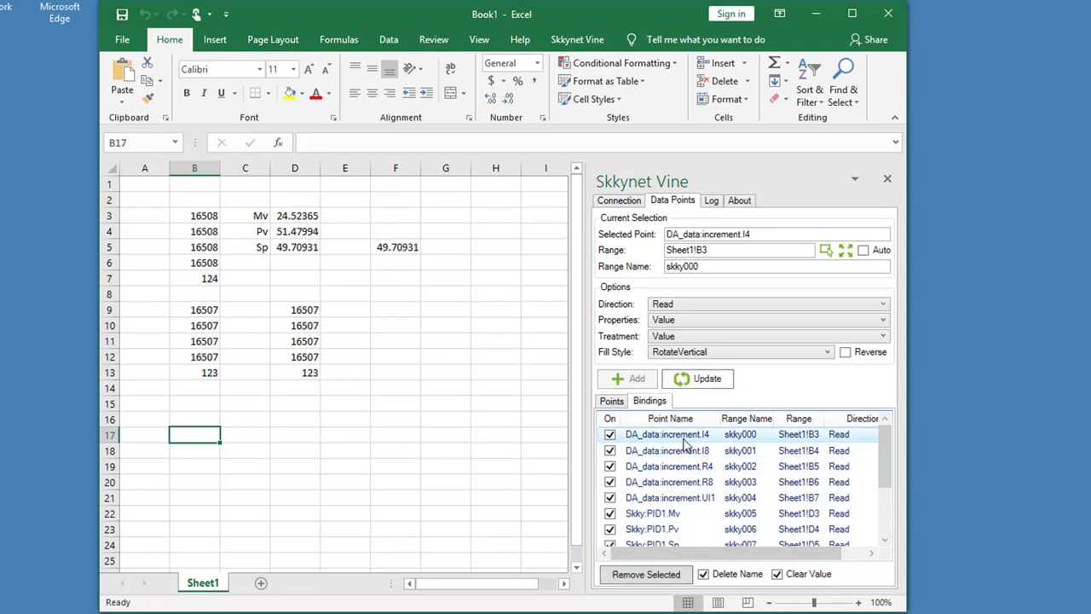
pyautogui.click(671, 454)
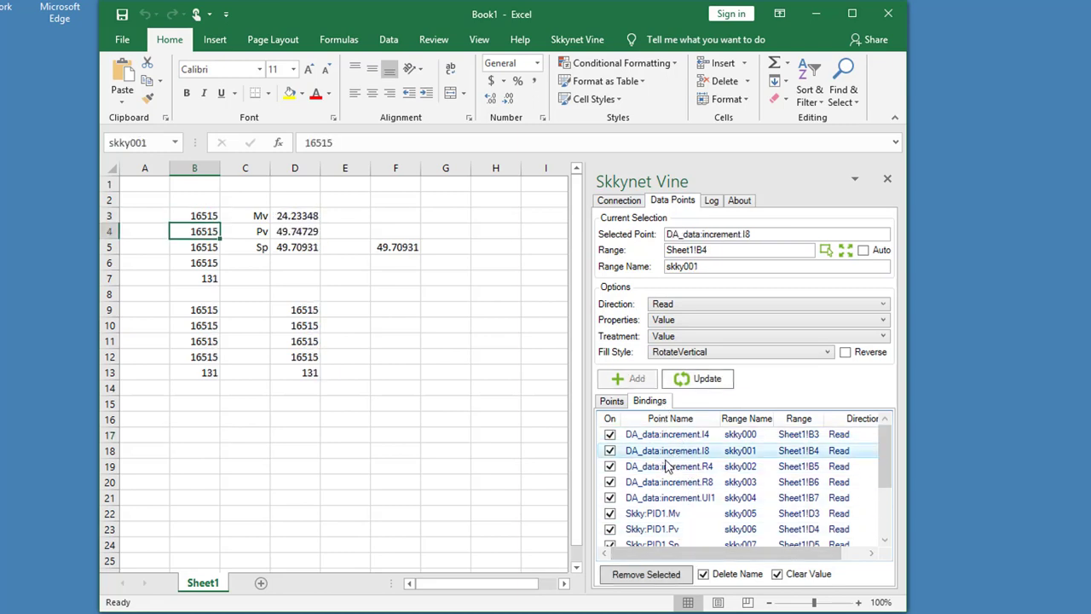
pyautogui.click(662, 469)
pyautogui.click(658, 483)
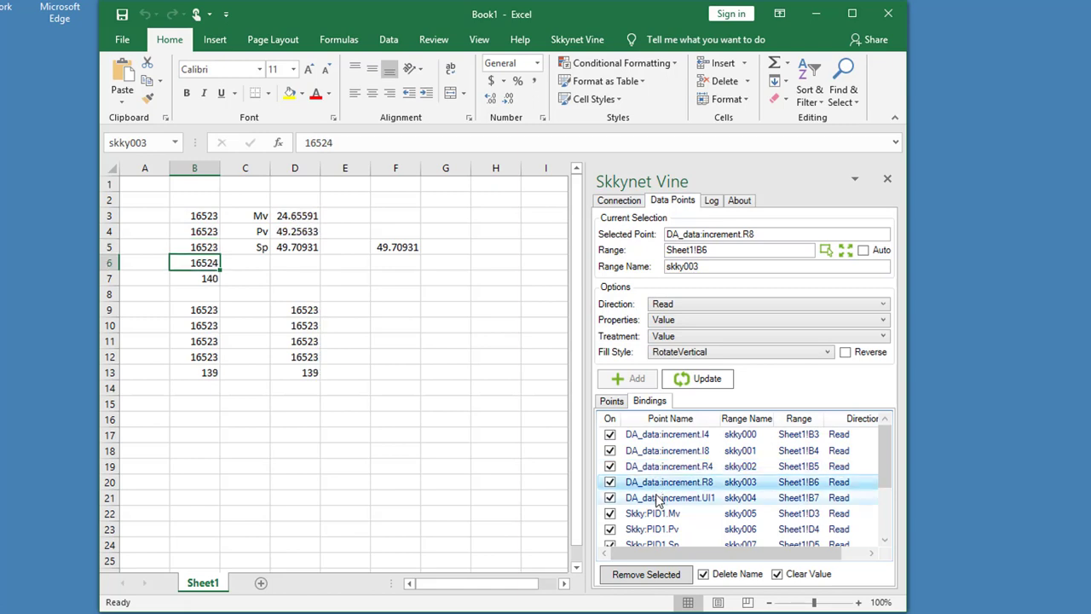
pyautogui.scroll(-2, 682, 503)
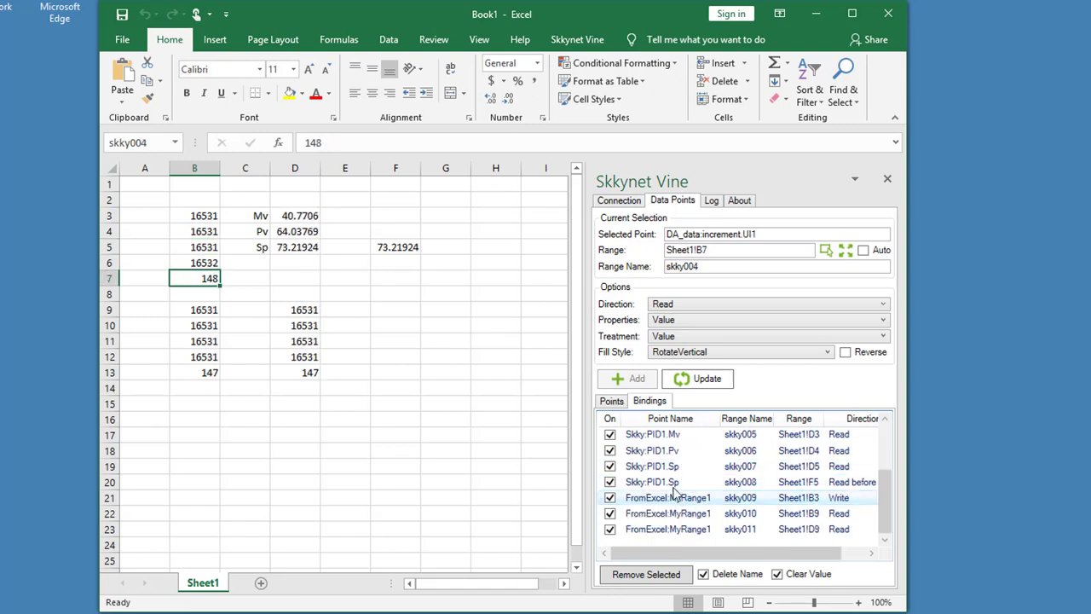
# Remove the skky010 binding on Sheet1!B9:B13.
pyautogui.click(678, 501)
pyautogui.click(656, 515)
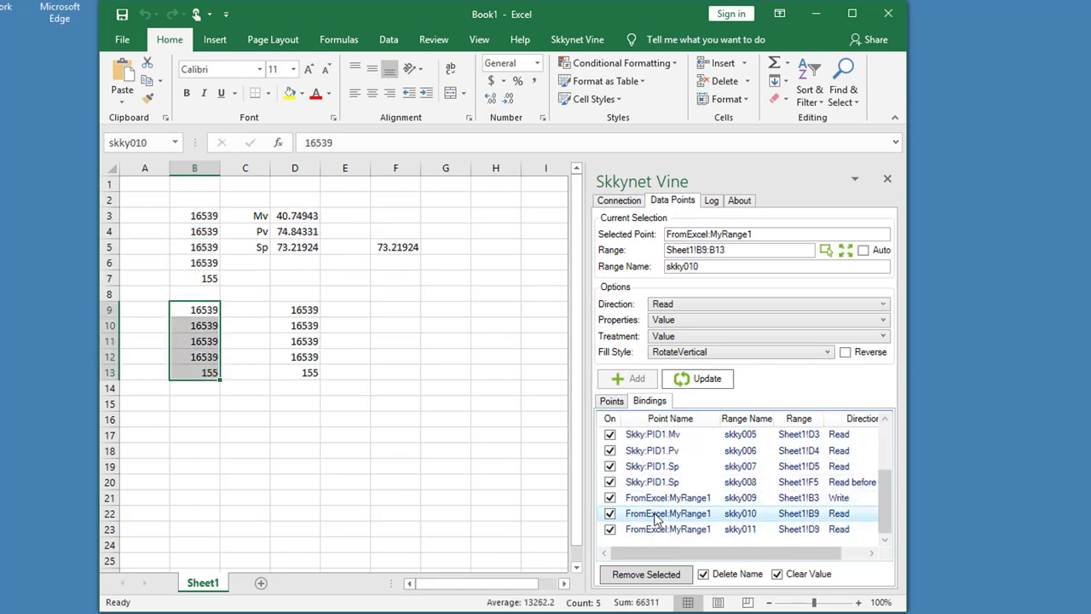
pyautogui.click(661, 500)
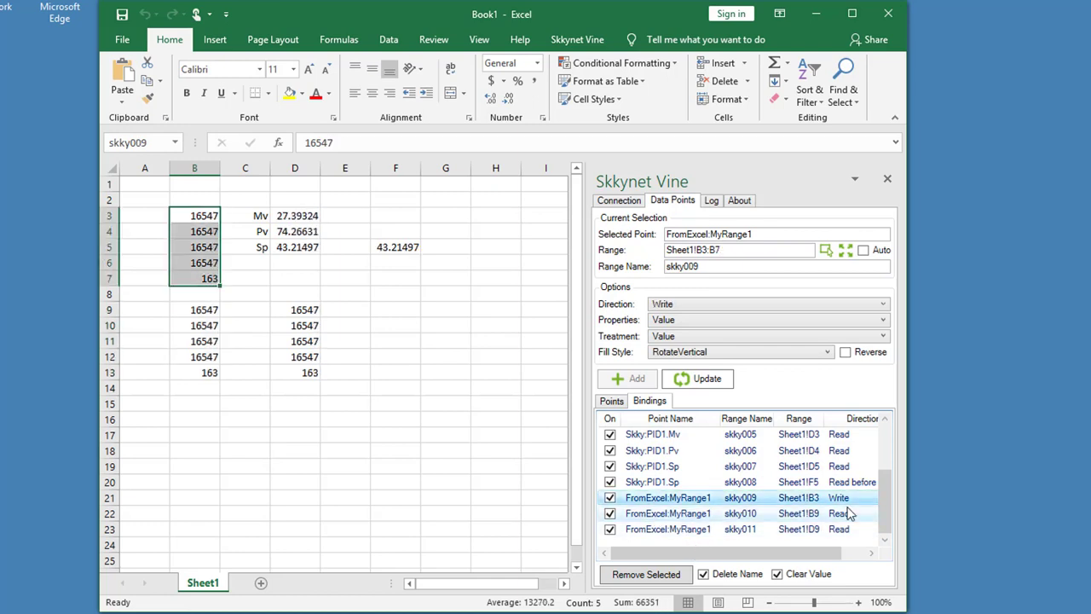
pyautogui.click(663, 514)
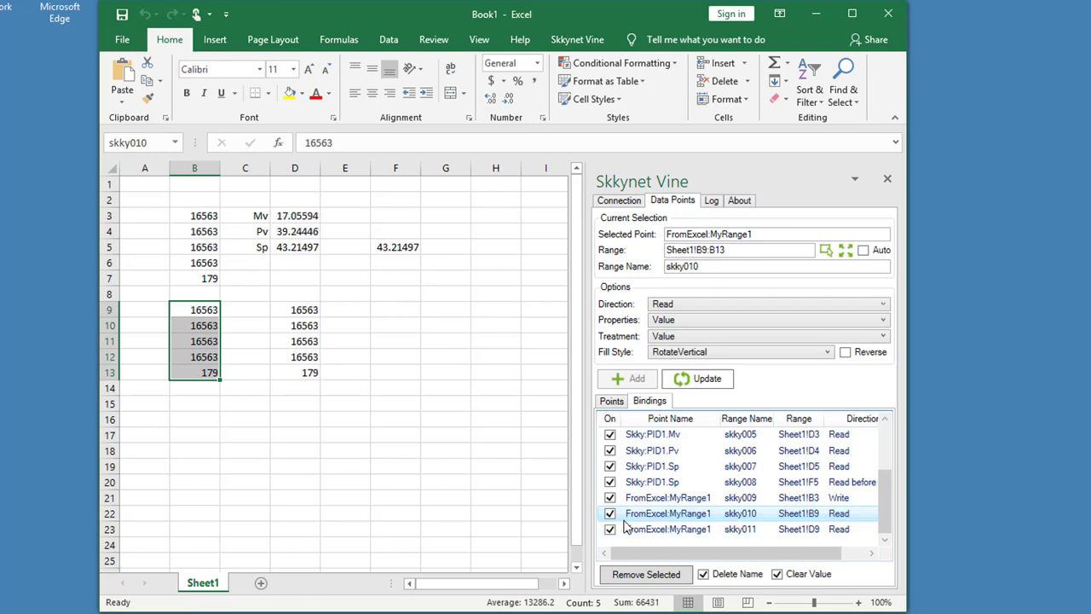
pyautogui.click(682, 575)
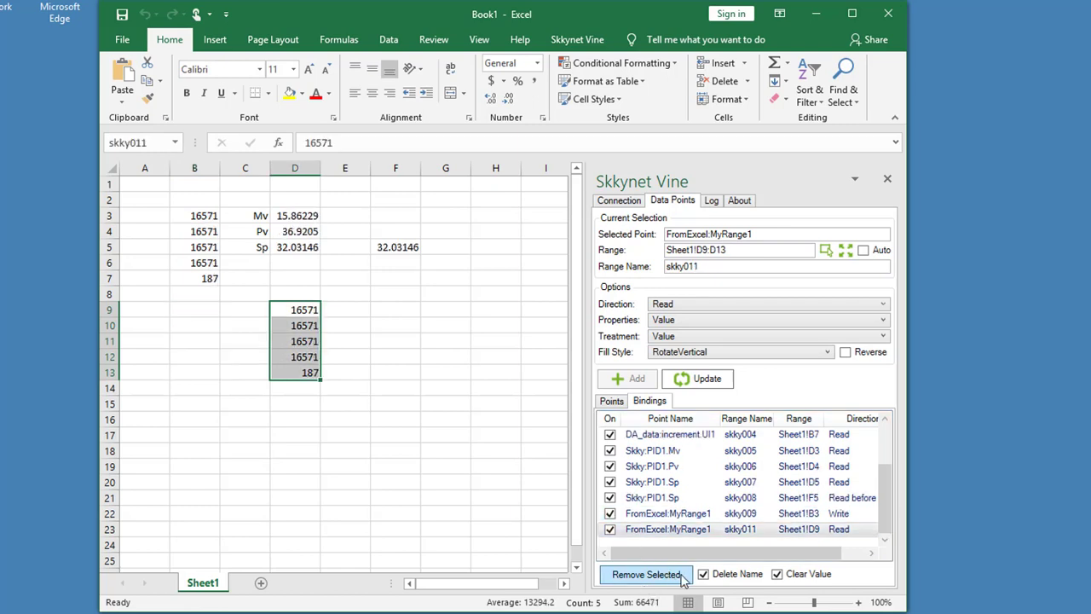
# Check that cells B9:B13 are now empty and unbound.
pyautogui.click(306, 490)
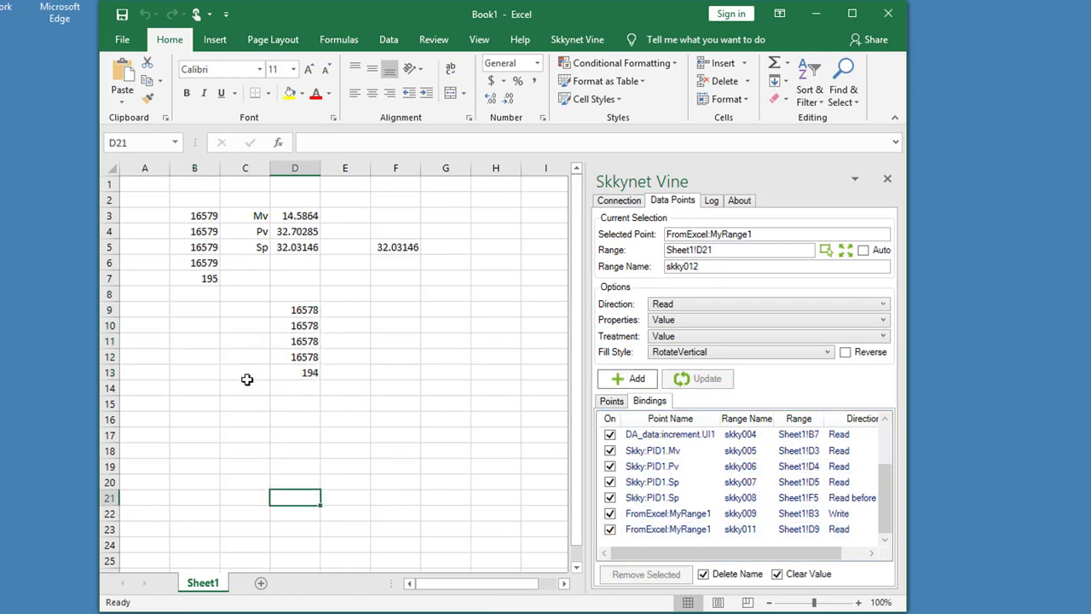
pyautogui.moveTo(200, 309); pyautogui.dragTo(199, 372)
pyautogui.click(202, 392)
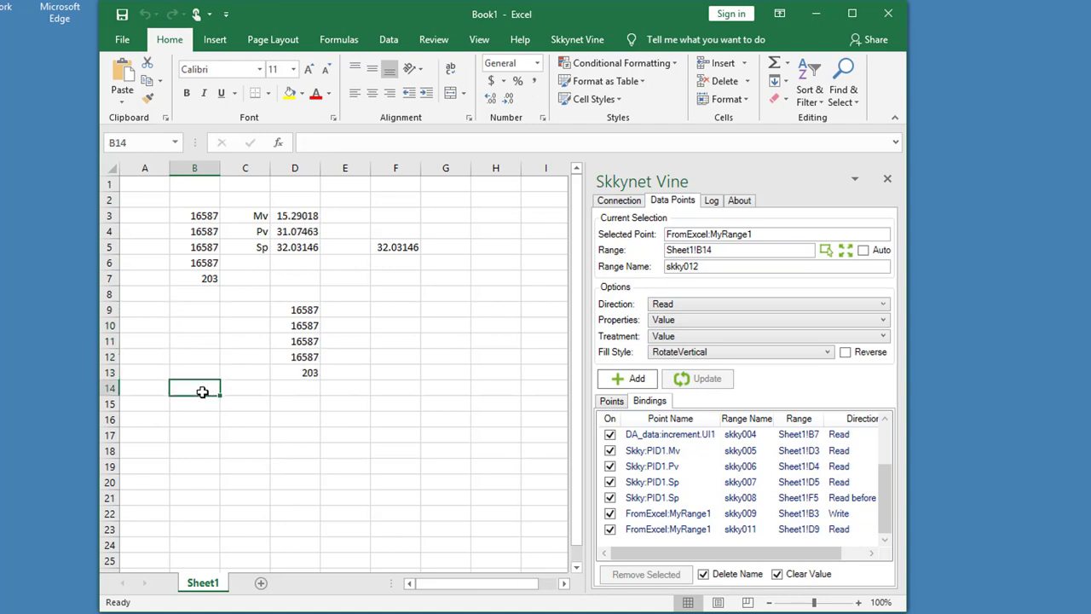
pyautogui.click(210, 321)
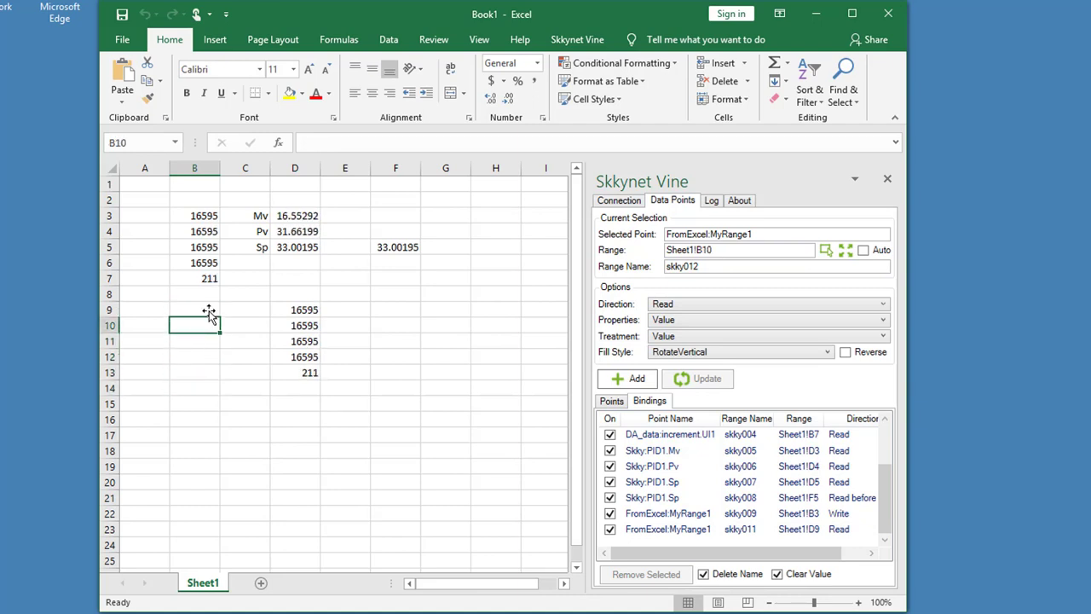
pyautogui.click(207, 314)
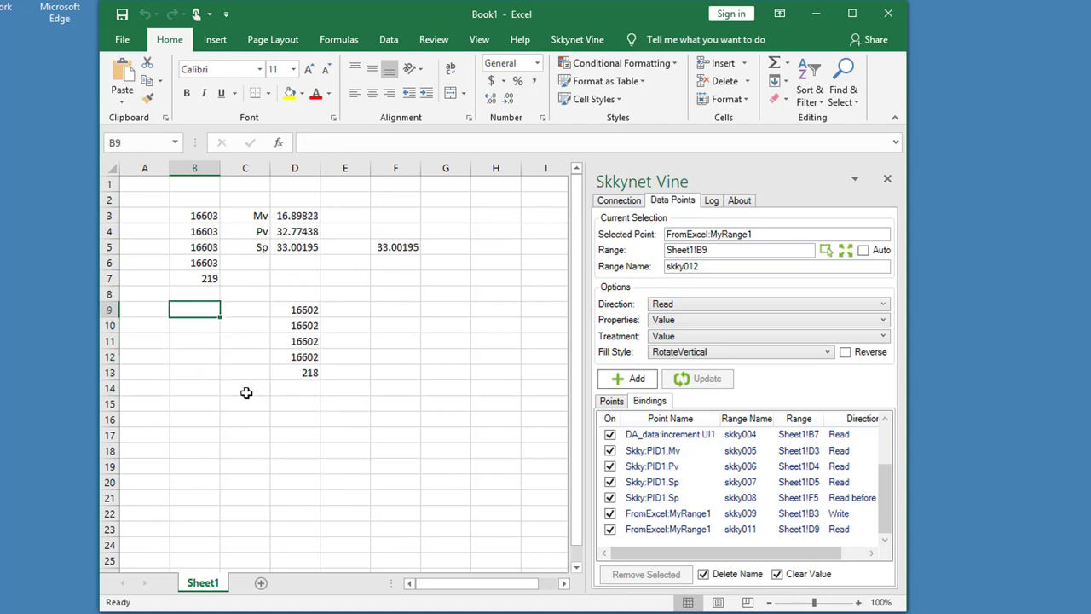
# Inspect the bindings on cells B3, B4, B5 and the Sp value in F5.
pyautogui.click(253, 296)
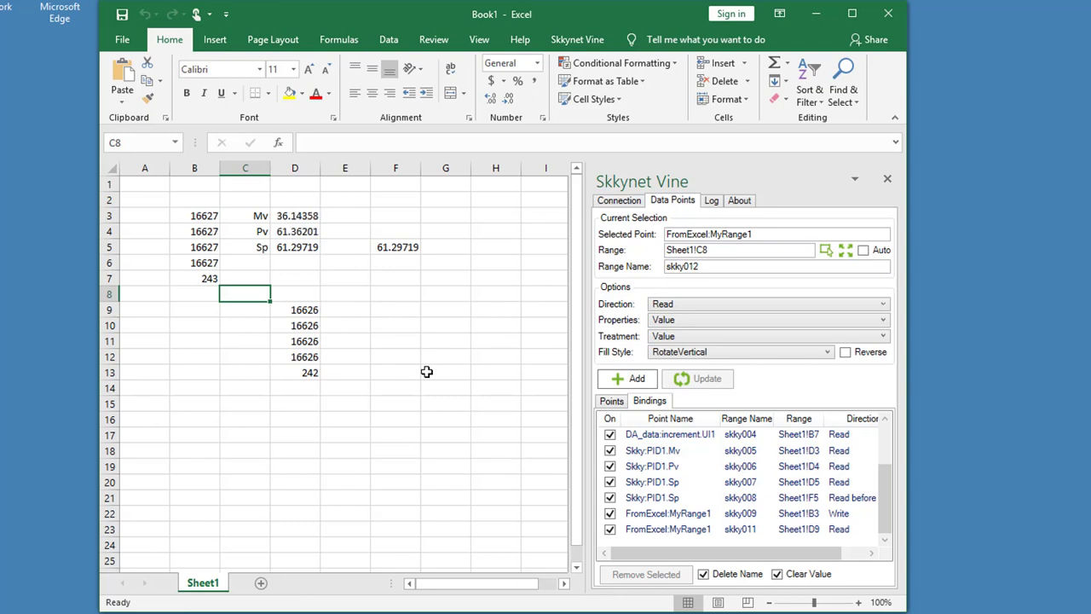
pyautogui.click(203, 215)
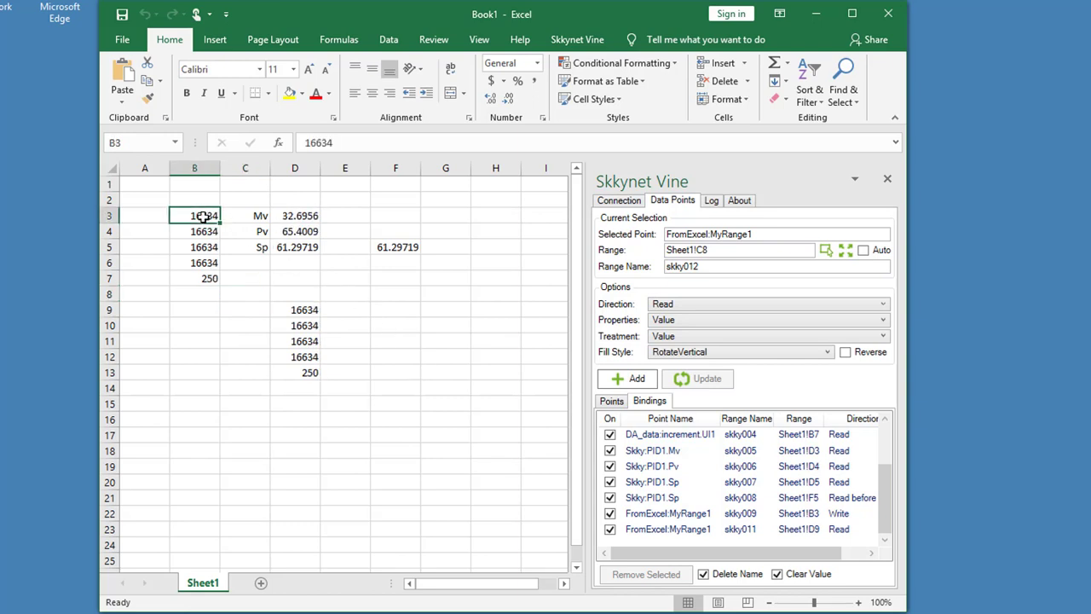
pyautogui.click(203, 232)
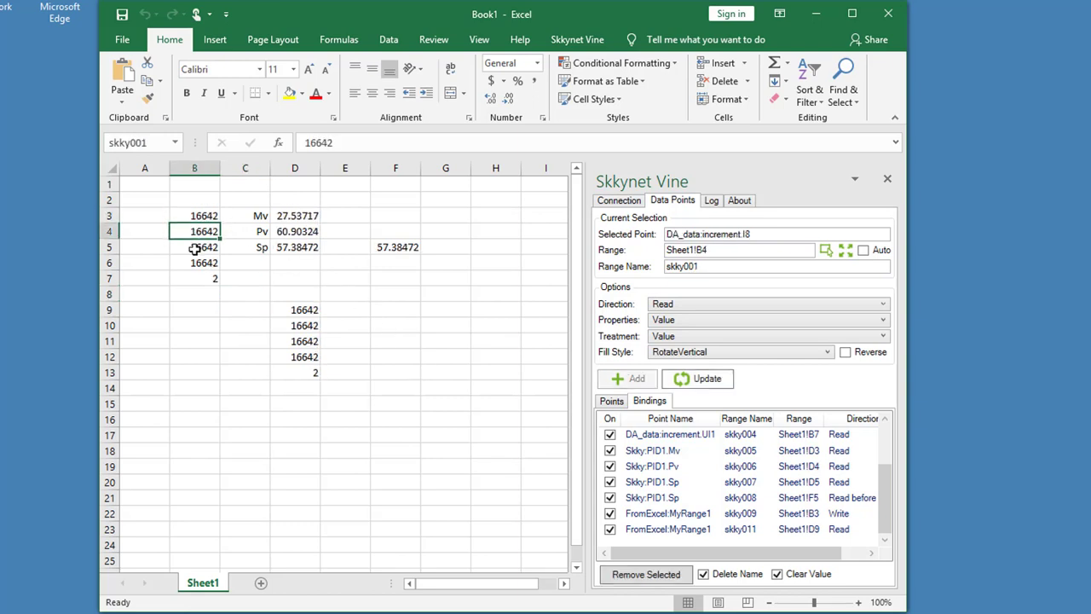
pyautogui.click(194, 248)
pyautogui.click(400, 246)
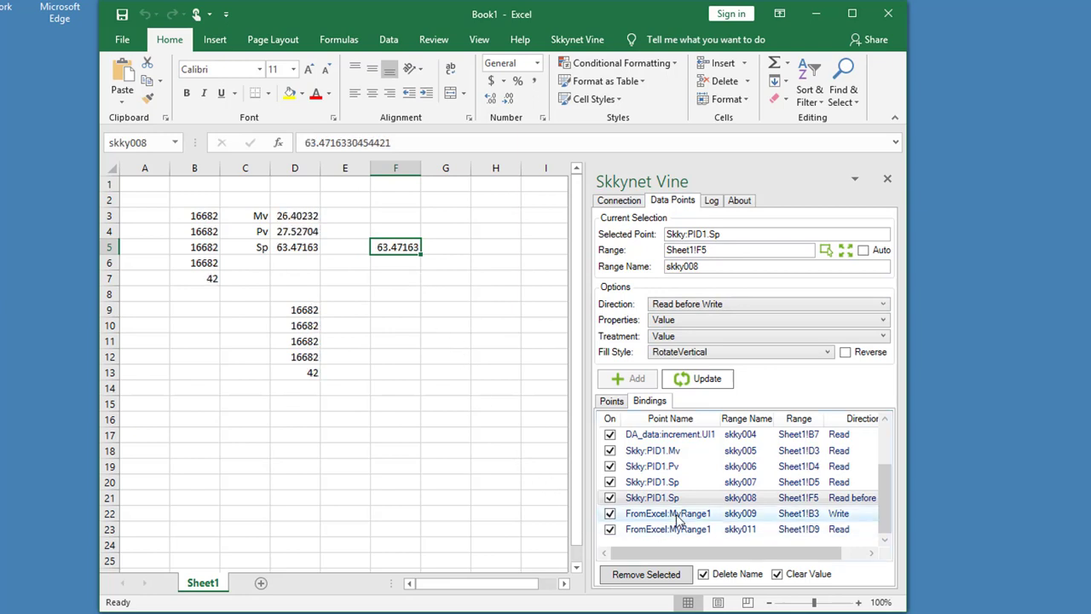
# Switch the Vine pane back to the Points tree and review B3:B7, B9, B10 and F9.
pyautogui.click(611, 402)
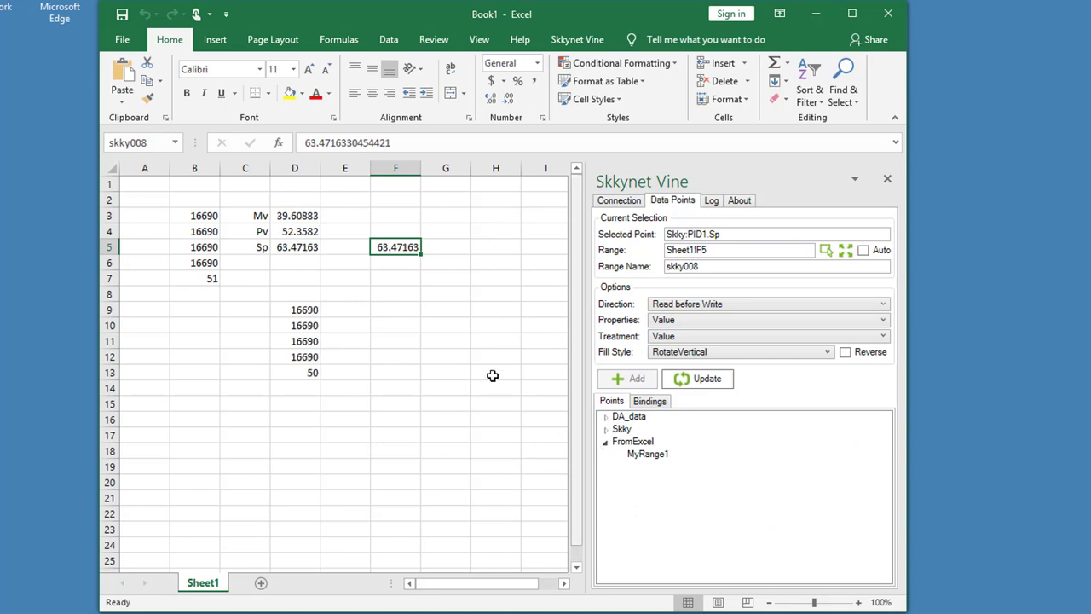
pyautogui.moveTo(189, 216); pyautogui.dragTo(190, 277)
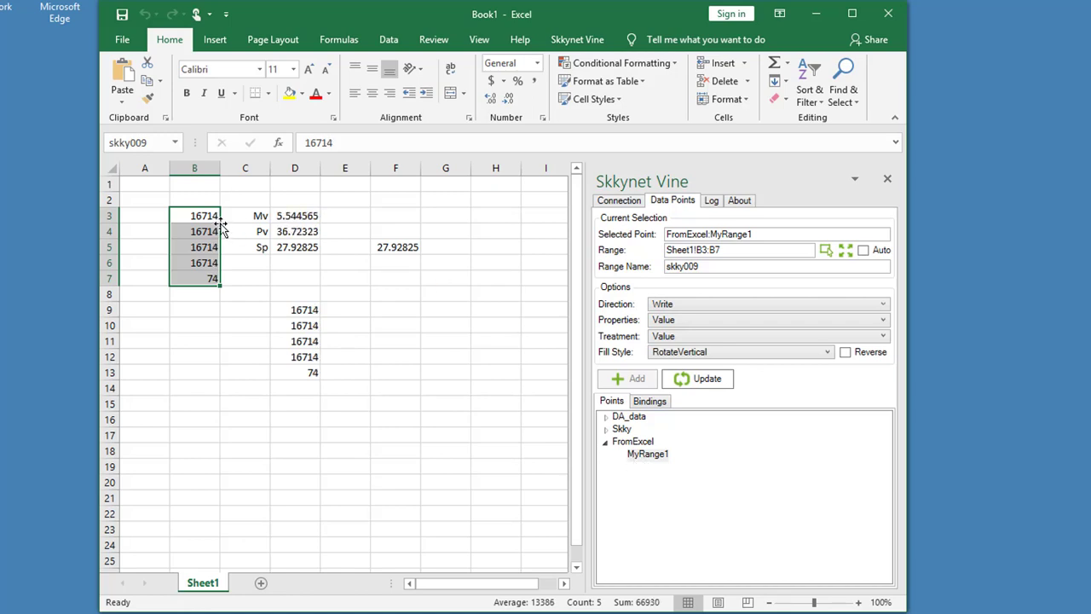
pyautogui.click(197, 326)
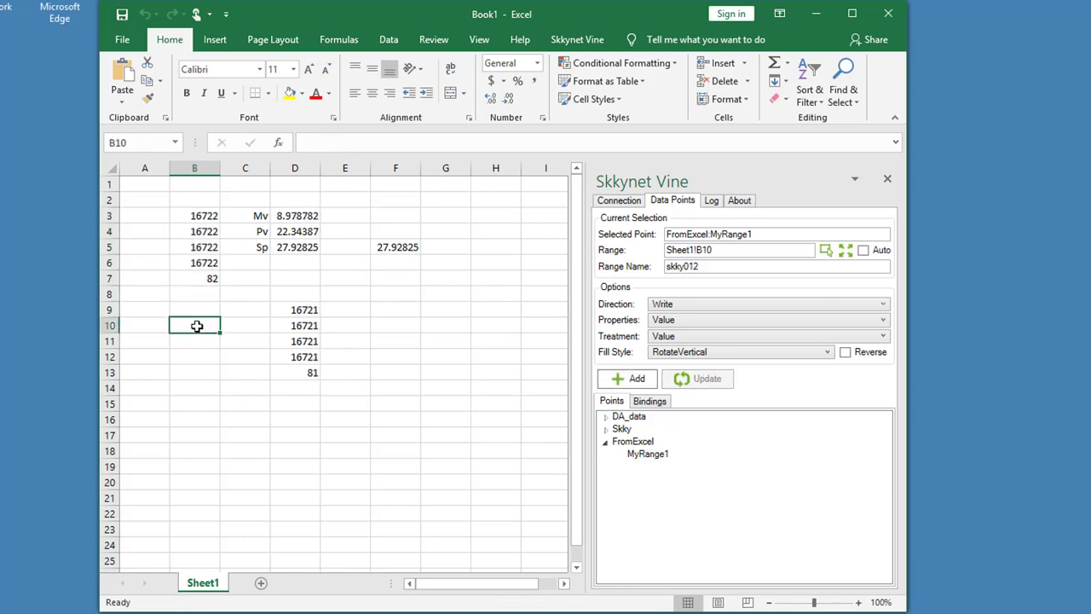
pyautogui.click(197, 312)
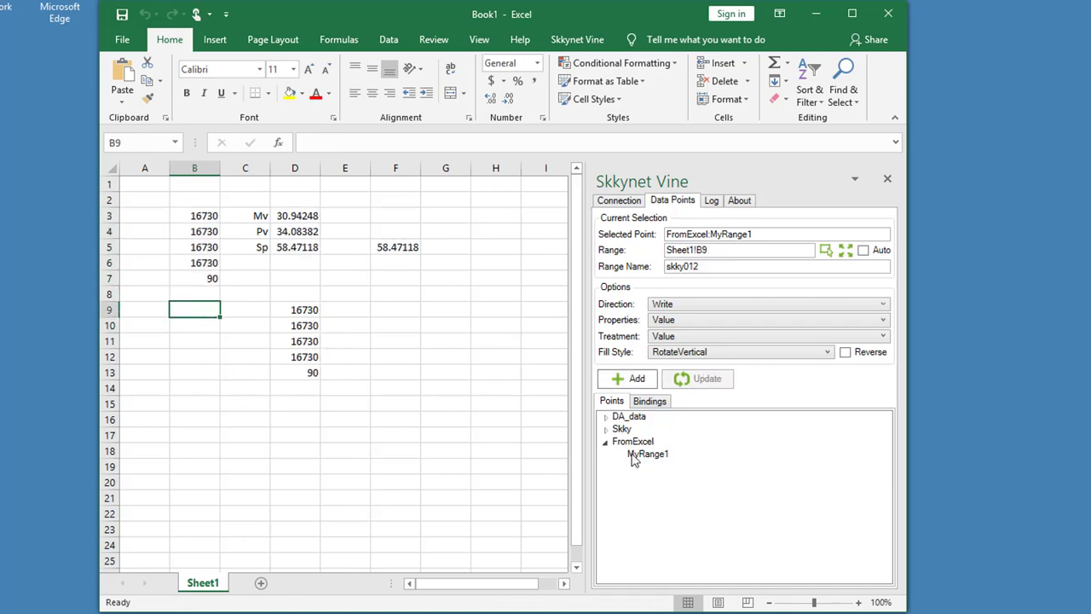
pyautogui.click(402, 308)
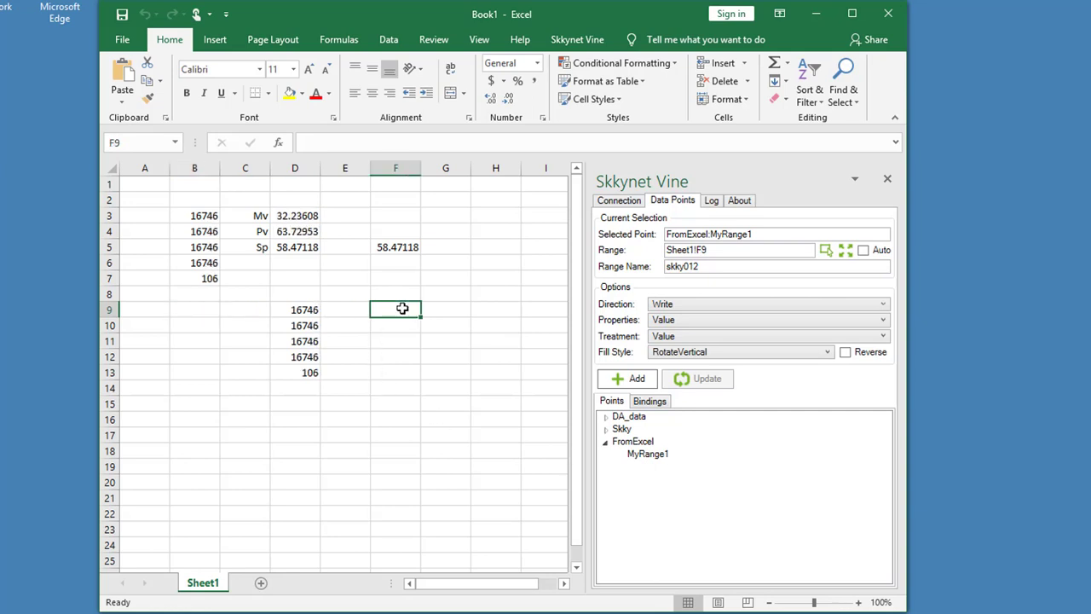